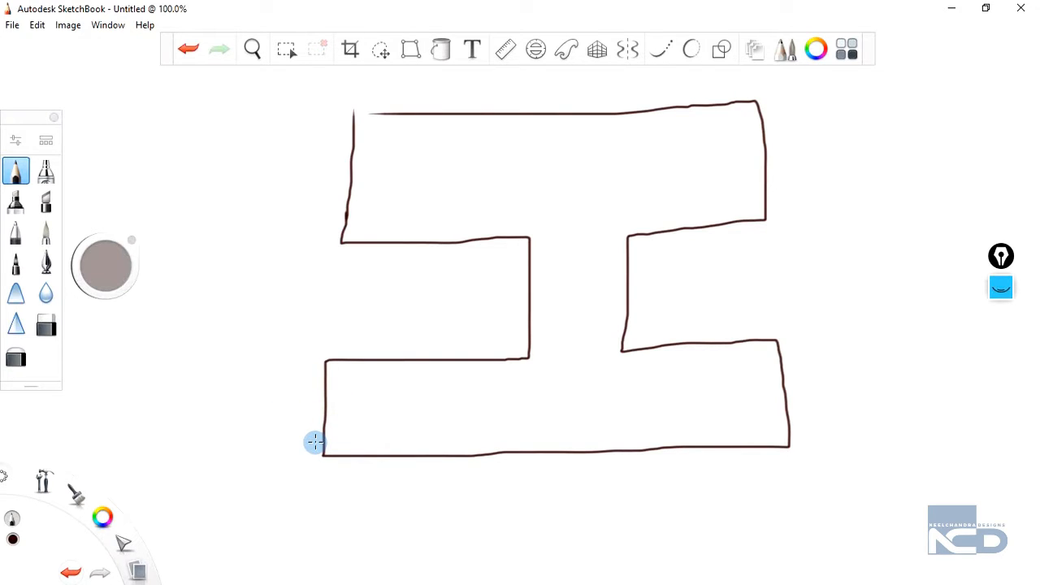
# - Draw X and Y axis arrows at the I-shape's lower-left corner and label that corner (0,0)
pyautogui.moveTo(292, 398)
pyautogui.mouseDown()
pyautogui.moveTo(308, 461)
pyautogui.moveTo(372, 462)
pyautogui.mouseUp()
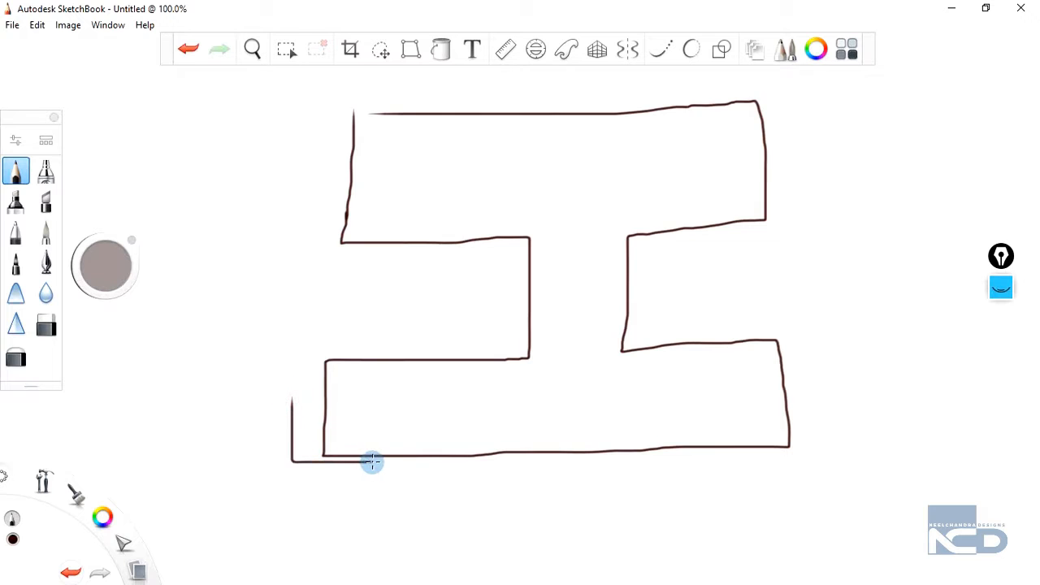
pyautogui.moveTo(293, 390); pyautogui.dragTo(307, 415)
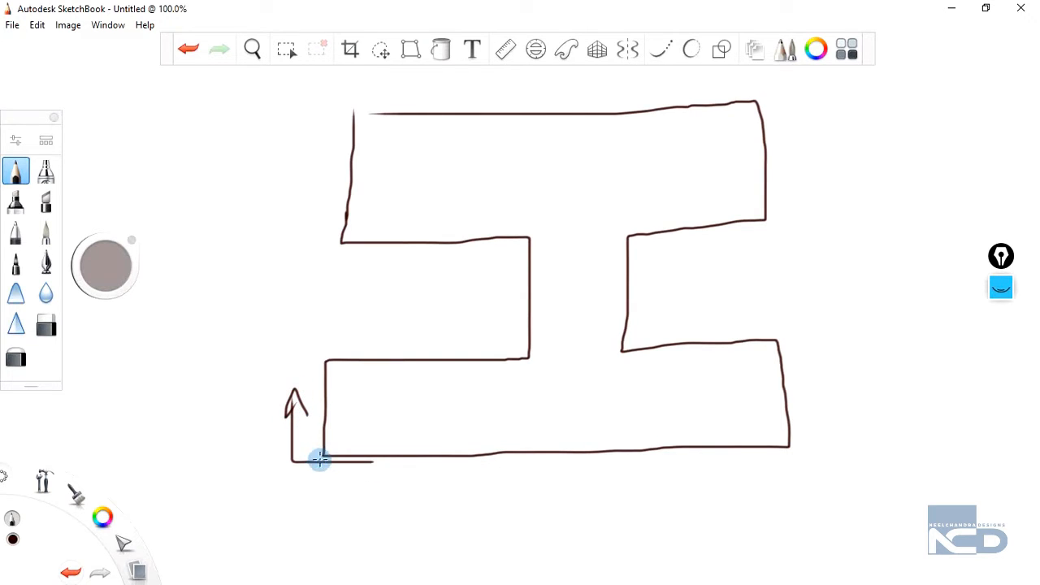
pyautogui.moveTo(325, 456)
pyautogui.mouseDown()
pyautogui.moveTo(302, 510)
pyautogui.moveTo(328, 537)
pyautogui.mouseUp()
pyautogui.moveTo(339, 500); pyautogui.dragTo(340, 524)
pyautogui.moveTo(289, 486); pyautogui.dragTo(285, 533)
pyautogui.moveTo(387, 488); pyautogui.dragTo(391, 534)
pyautogui.moveTo(375, 466); pyautogui.dragTo(364, 483)
pyautogui.moveTo(302, 406); pyautogui.dragTo(284, 365)
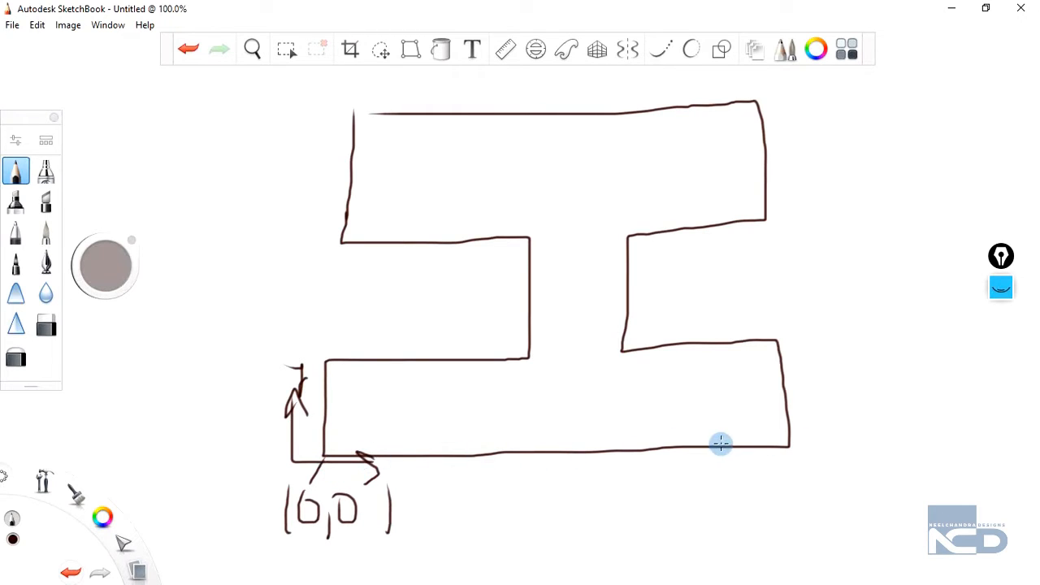
# - Open a coordinate bracket at the lower-right corner and mark the I-shape's overall height as 100 with a vertical double-headed arrow
pyautogui.moveTo(808, 443)
pyautogui.mouseDown()
pyautogui.moveTo(797, 487)
pyautogui.moveTo(807, 497)
pyautogui.mouseUp()
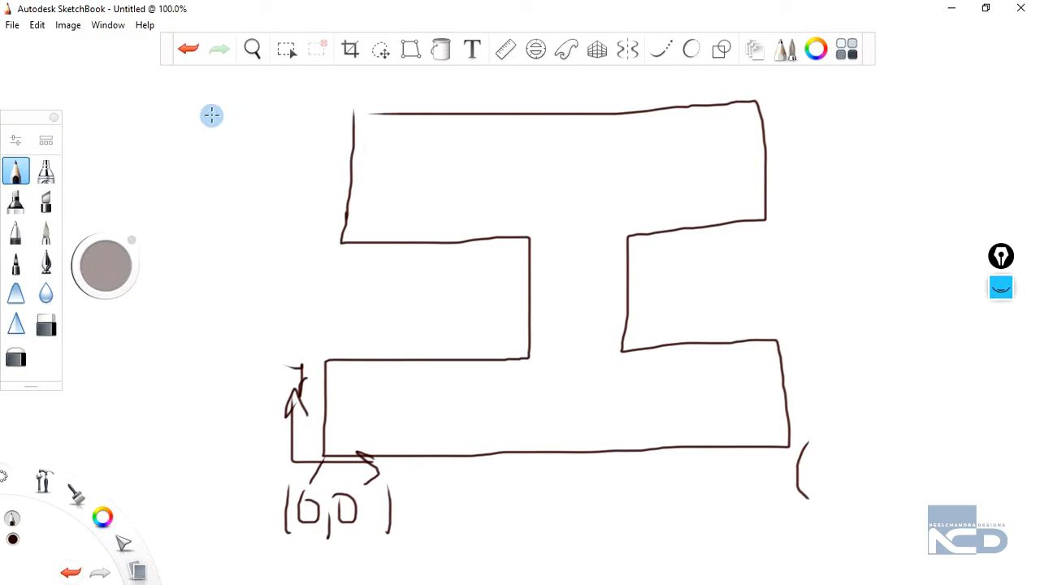
pyautogui.moveTo(186, 114)
pyautogui.mouseDown()
pyautogui.moveTo(208, 428)
pyautogui.moveTo(186, 443)
pyautogui.moveTo(227, 410)
pyautogui.mouseUp()
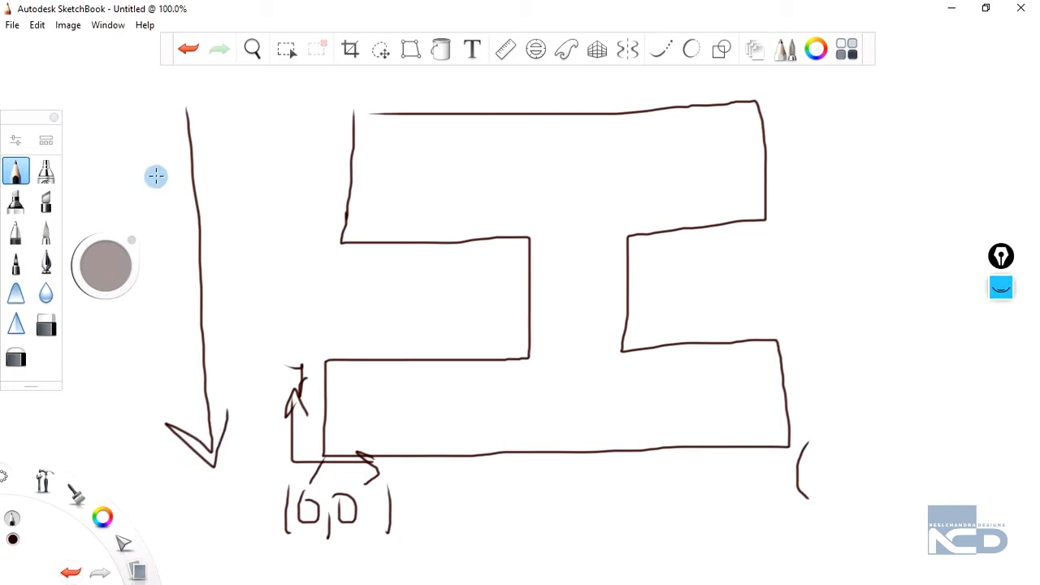
pyautogui.moveTo(186, 96); pyautogui.dragTo(170, 142)
pyautogui.moveTo(188, 96)
pyautogui.mouseDown()
pyautogui.moveTo(234, 165)
pyautogui.moveTo(231, 230)
pyautogui.moveTo(248, 198)
pyautogui.mouseUp()
pyautogui.moveTo(233, 196)
pyautogui.mouseDown()
pyautogui.moveTo(280, 193)
pyautogui.moveTo(281, 204)
pyautogui.mouseUp()
# - Mark the I-shape's overall width as 100 with a horizontal double-headed arrow along its top edge
pyautogui.moveTo(347, 93)
pyautogui.mouseDown()
pyautogui.moveTo(768, 84)
pyautogui.moveTo(719, 116)
pyautogui.mouseUp()
pyautogui.moveTo(372, 67); pyautogui.dragTo(427, 119)
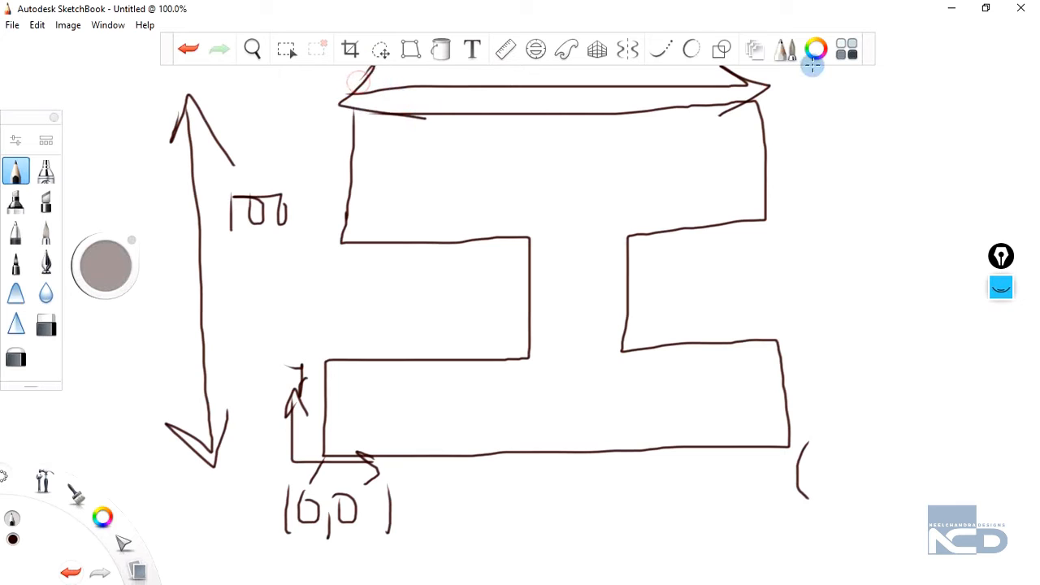
pyautogui.moveTo(793, 78)
pyautogui.mouseDown()
pyautogui.moveTo(793, 111)
pyautogui.moveTo(812, 86)
pyautogui.mouseUp()
pyautogui.moveTo(804, 81); pyautogui.dragTo(880, 80)
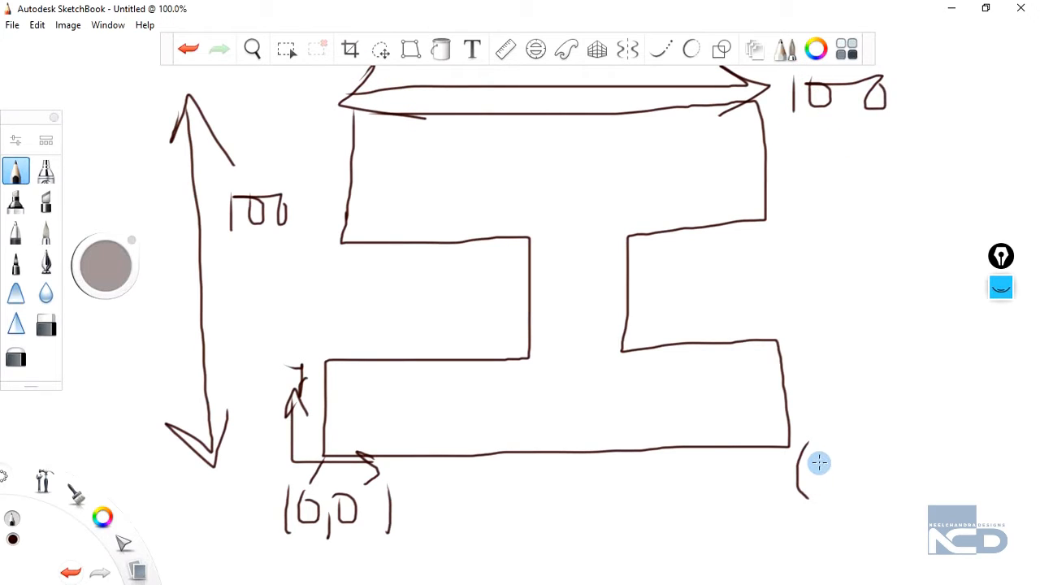
# - Label the bottom flange's right-hand corners (100,0) and (100,20)
pyautogui.moveTo(821, 456)
pyautogui.mouseDown()
pyautogui.moveTo(822, 484)
pyautogui.moveTo(840, 483)
pyautogui.moveTo(845, 464)
pyautogui.moveTo(886, 468)
pyautogui.moveTo(900, 502)
pyautogui.mouseUp()
pyautogui.moveTo(925, 456); pyautogui.dragTo(947, 487)
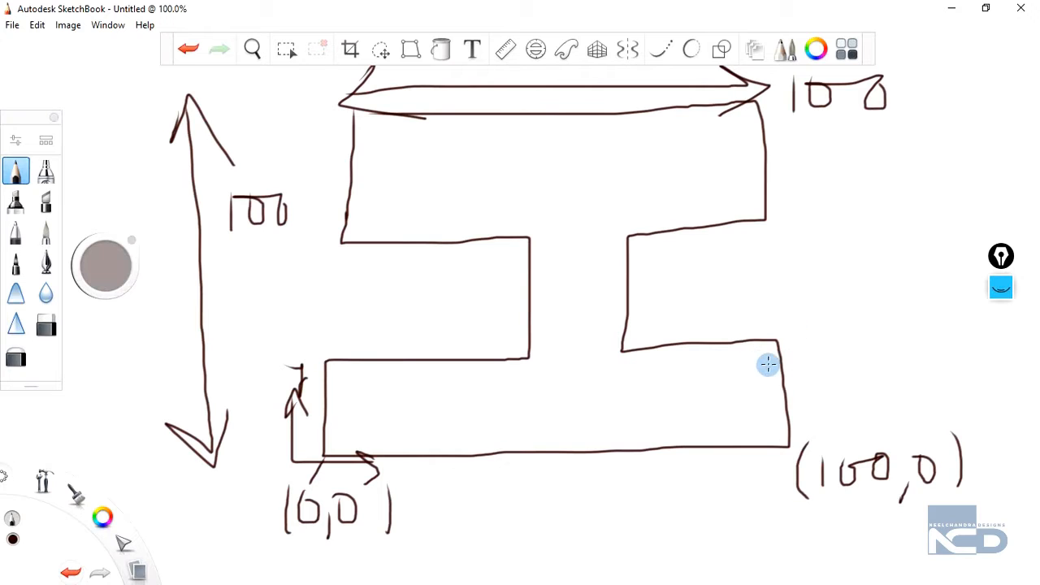
pyautogui.moveTo(800, 307)
pyautogui.mouseDown()
pyautogui.moveTo(805, 351)
pyautogui.moveTo(830, 321)
pyautogui.mouseUp()
pyautogui.moveTo(819, 324)
pyautogui.mouseDown()
pyautogui.moveTo(853, 323)
pyautogui.moveTo(880, 359)
pyautogui.mouseUp()
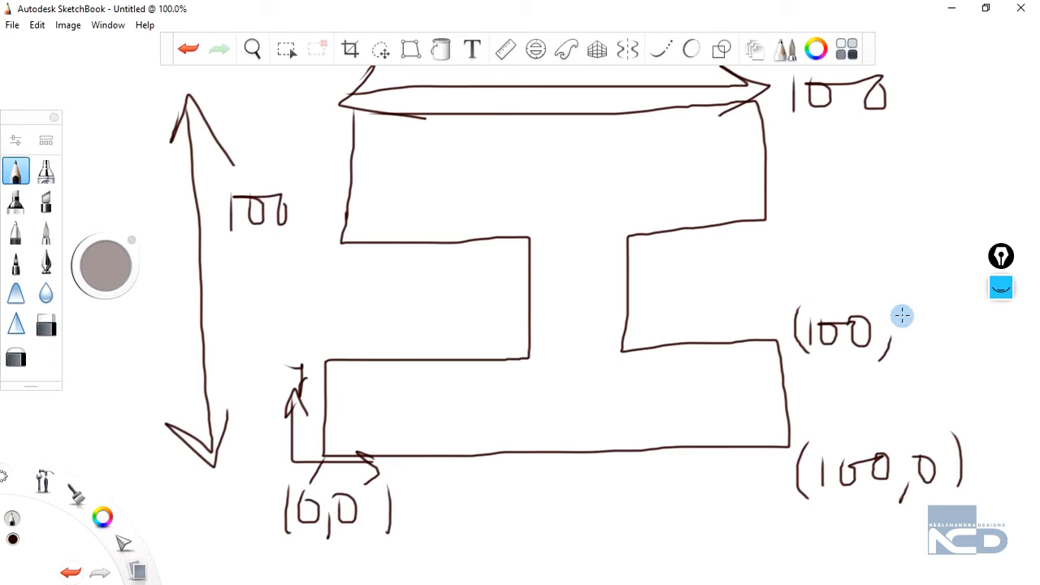
pyautogui.moveTo(908, 325); pyautogui.dragTo(917, 347)
pyautogui.moveTo(944, 290)
pyautogui.mouseDown()
pyautogui.moveTo(959, 330)
pyautogui.moveTo(952, 362)
pyautogui.mouseUp()
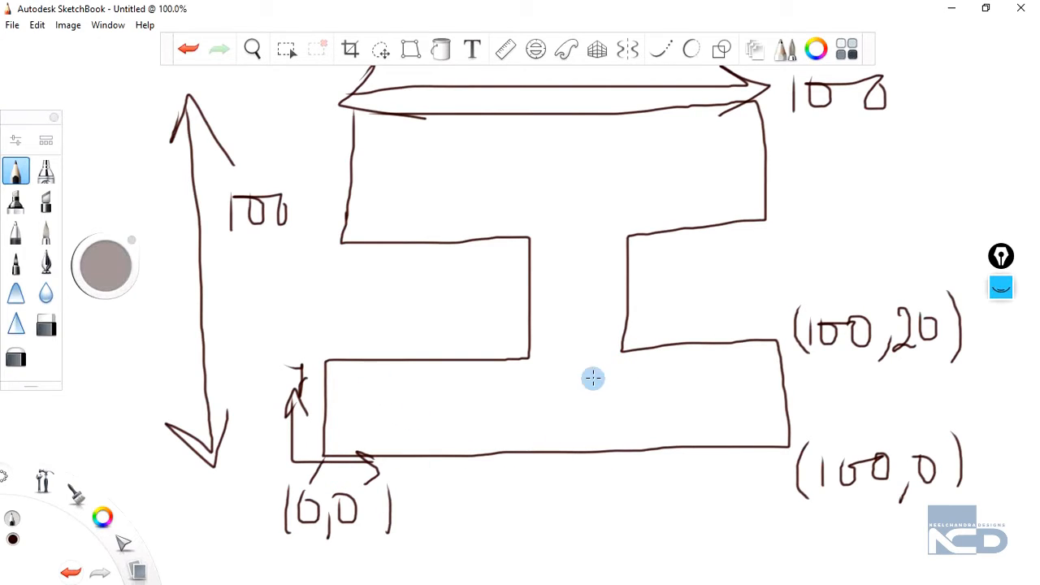
# - Mark the web width as 20 with an arrow and write 40 on the flange portions at both sides of it
pyautogui.moveTo(530, 358)
pyautogui.mouseDown()
pyautogui.moveTo(619, 351)
pyautogui.moveTo(599, 372)
pyautogui.moveTo(555, 337)
pyautogui.moveTo(555, 390)
pyautogui.moveTo(599, 395)
pyautogui.mouseUp()
pyautogui.moveTo(407, 374)
pyautogui.mouseDown()
pyautogui.moveTo(441, 385)
pyautogui.moveTo(431, 412)
pyautogui.moveTo(471, 409)
pyautogui.moveTo(482, 395)
pyautogui.mouseUp()
pyautogui.moveTo(696, 367)
pyautogui.mouseDown()
pyautogui.moveTo(700, 414)
pyautogui.moveTo(719, 389)
pyautogui.mouseUp()
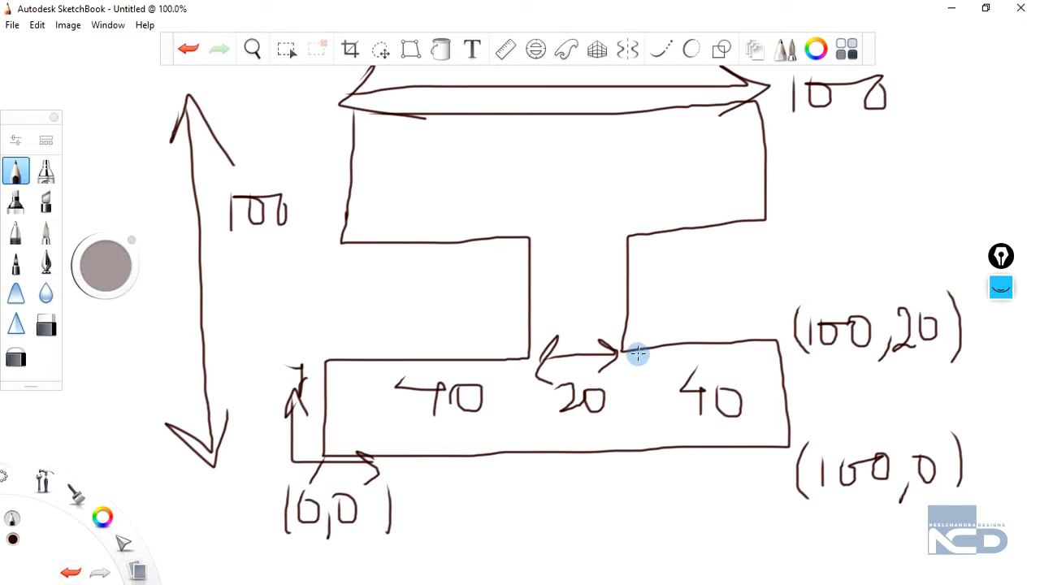
# - Label the web's lower-right corner (60,20) and draw vertical lines beside the right edges of both flanges
pyautogui.moveTo(655, 300)
pyautogui.mouseDown()
pyautogui.moveTo(649, 338)
pyautogui.moveTo(718, 333)
pyautogui.moveTo(708, 354)
pyautogui.mouseUp()
pyautogui.moveTo(718, 319)
pyautogui.mouseDown()
pyautogui.moveTo(739, 340)
pyautogui.moveTo(740, 312)
pyautogui.mouseUp()
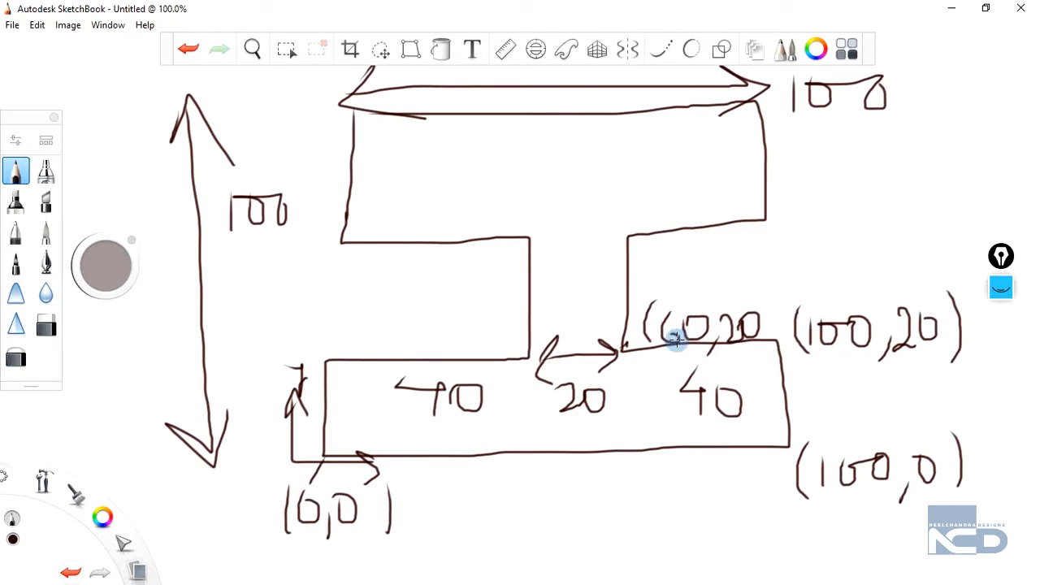
pyautogui.moveTo(792, 345); pyautogui.dragTo(799, 425)
pyautogui.moveTo(788, 112); pyautogui.dragTo(790, 170)
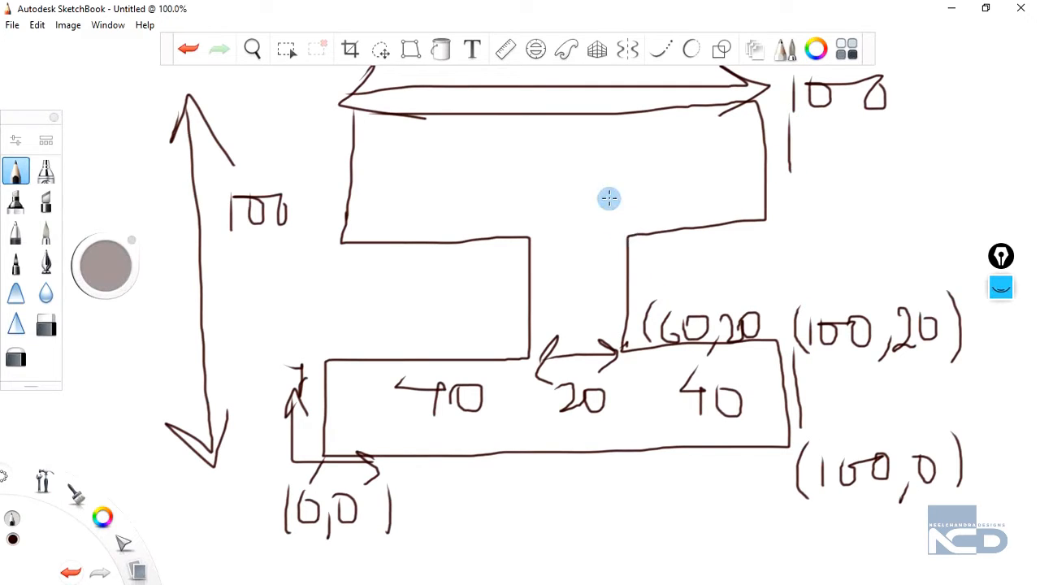
# - Mark the height between the flanges as 40 with a double-headed arrow and label the web's upper-right corner (60,40)
pyautogui.moveTo(606, 186); pyautogui.dragTo(602, 238)
pyautogui.moveTo(624, 192)
pyautogui.mouseDown()
pyautogui.moveTo(622, 223)
pyautogui.moveTo(651, 204)
pyautogui.moveTo(659, 231)
pyautogui.mouseUp()
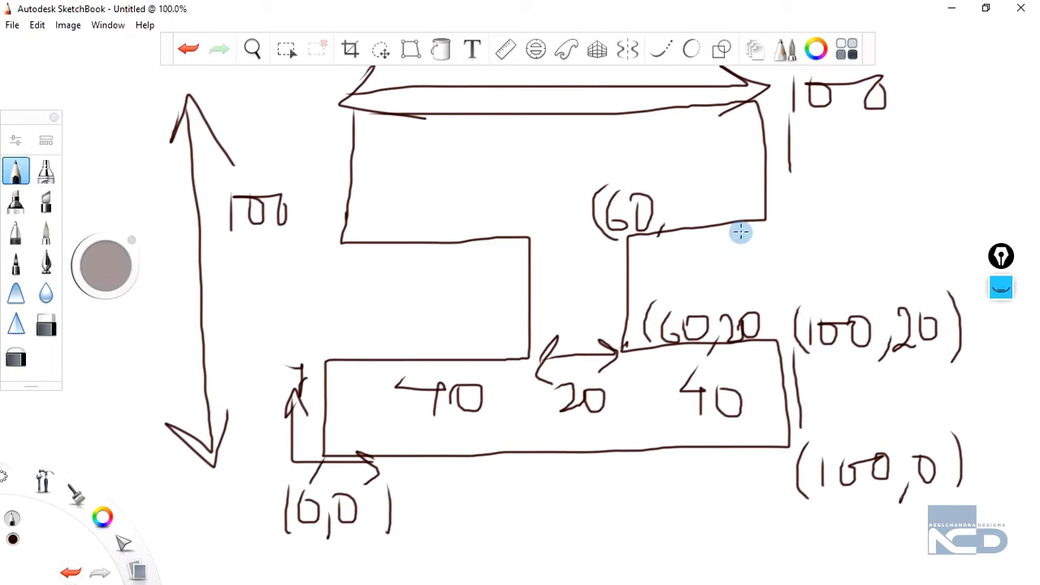
pyautogui.moveTo(371, 248)
pyautogui.mouseDown()
pyautogui.moveTo(372, 350)
pyautogui.moveTo(389, 305)
pyautogui.mouseUp()
pyautogui.moveTo(357, 268)
pyautogui.mouseDown()
pyautogui.moveTo(386, 263)
pyautogui.moveTo(421, 305)
pyautogui.moveTo(414, 325)
pyautogui.moveTo(435, 298)
pyautogui.mouseUp()
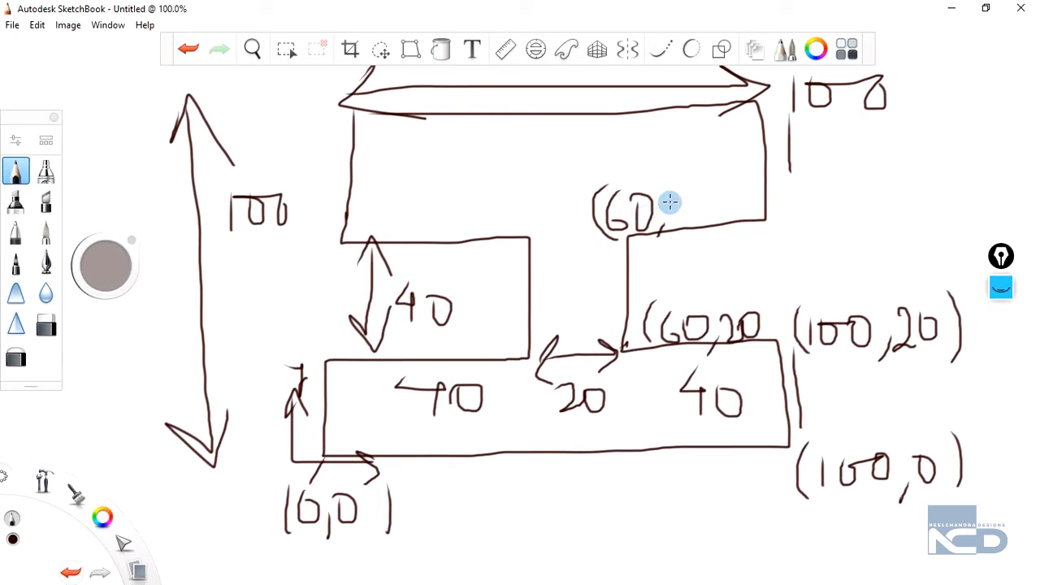
pyautogui.moveTo(680, 185)
pyautogui.mouseDown()
pyautogui.moveTo(684, 236)
pyautogui.moveTo(693, 213)
pyautogui.moveTo(717, 231)
pyautogui.mouseUp()
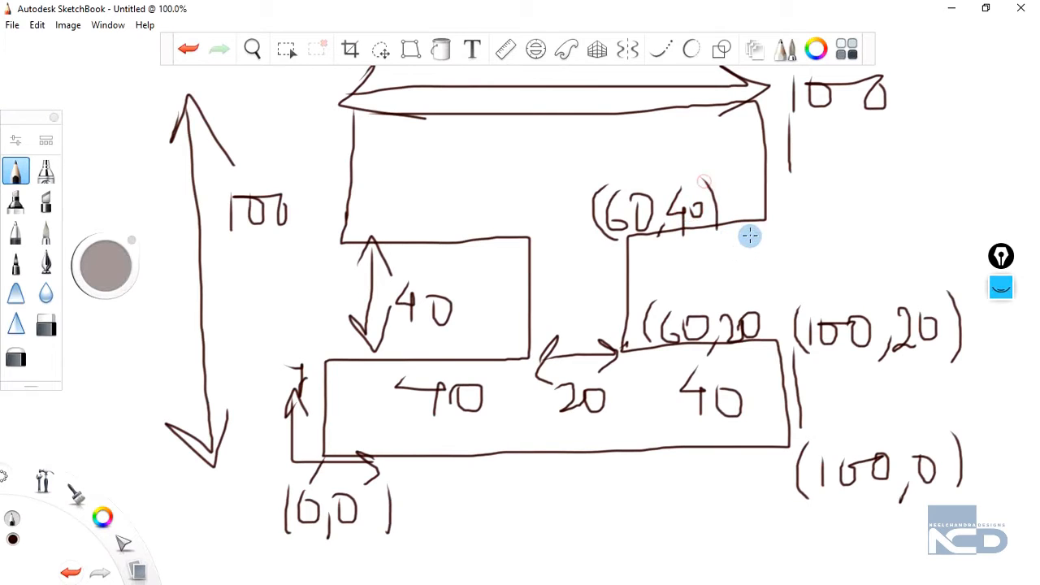
# - Label the top flange's lower-right corner (100,40) and write a coordinate label for its upper-right corner
pyautogui.moveTo(803, 184)
pyautogui.mouseDown()
pyautogui.moveTo(791, 225)
pyautogui.moveTo(797, 235)
pyautogui.moveTo(820, 220)
pyautogui.mouseUp()
pyautogui.moveTo(863, 192)
pyautogui.mouseDown()
pyautogui.moveTo(846, 200)
pyautogui.moveTo(860, 219)
pyautogui.mouseUp()
pyautogui.moveTo(883, 192); pyautogui.dragTo(895, 236)
pyautogui.moveTo(938, 171)
pyautogui.mouseDown()
pyautogui.moveTo(936, 210)
pyautogui.moveTo(956, 190)
pyautogui.moveTo(981, 223)
pyautogui.mouseUp()
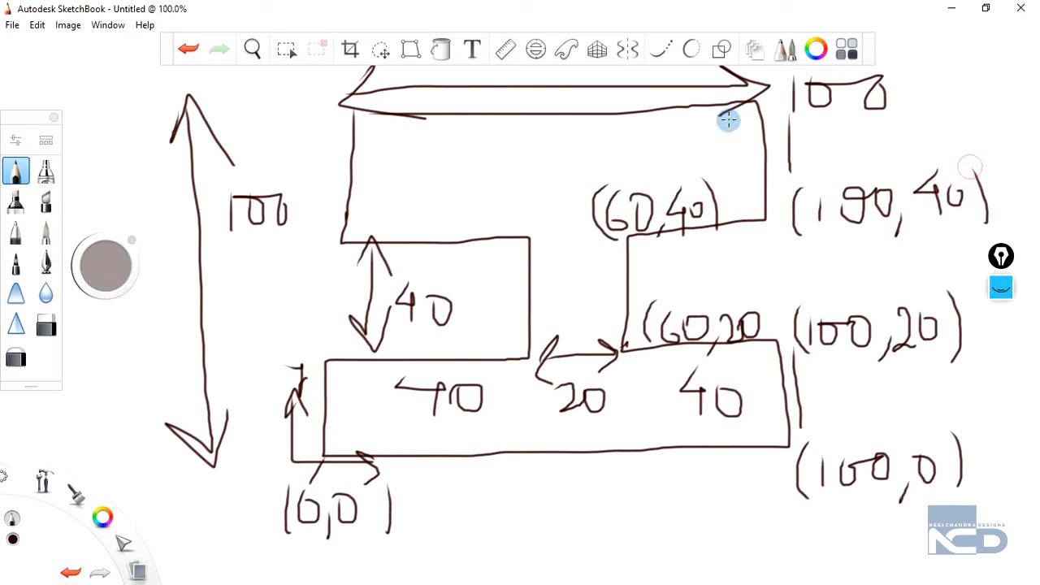
pyautogui.moveTo(755, 102)
pyautogui.mouseDown()
pyautogui.moveTo(881, 101)
pyautogui.moveTo(896, 111)
pyautogui.moveTo(910, 91)
pyautogui.moveTo(952, 79)
pyautogui.mouseUp()
pyautogui.moveTo(959, 99)
pyautogui.mouseDown()
pyautogui.moveTo(957, 119)
pyautogui.moveTo(993, 78)
pyautogui.moveTo(996, 111)
pyautogui.mouseUp()
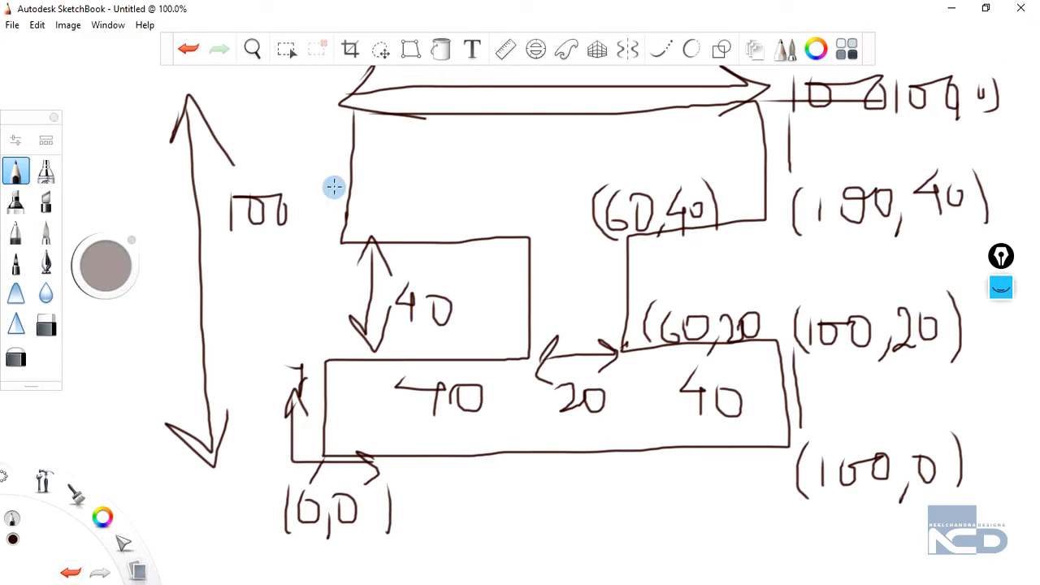
# - Draw a vertical arrow up from the origin and label the top flange's left corners (0,100) and (0,80)
pyautogui.moveTo(323, 450)
pyautogui.mouseDown()
pyautogui.moveTo(323, 95)
pyautogui.moveTo(313, 108)
pyautogui.moveTo(327, 103)
pyautogui.mouseUp()
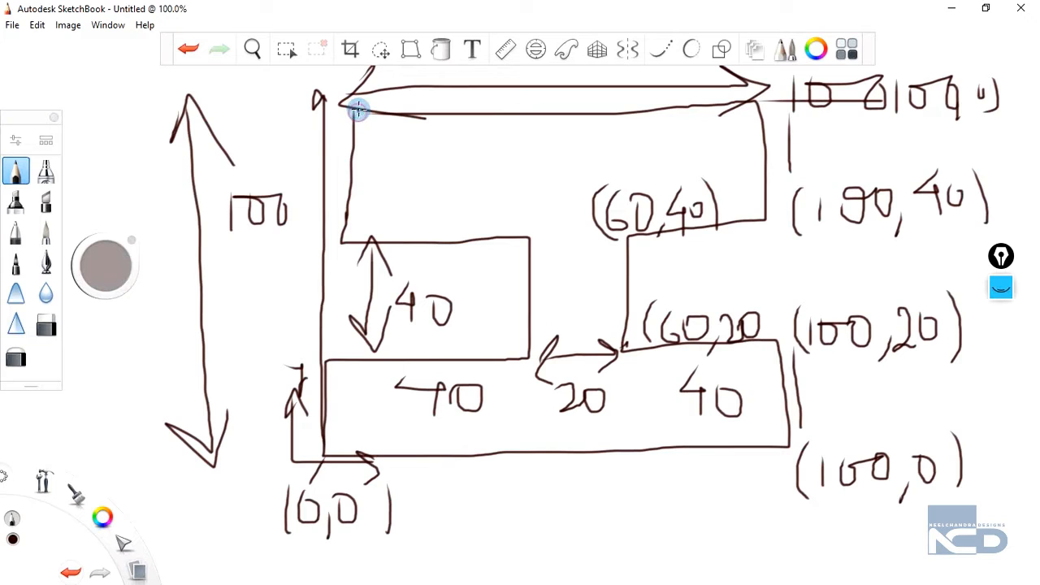
pyautogui.moveTo(386, 77)
pyautogui.mouseDown()
pyautogui.moveTo(390, 109)
pyautogui.moveTo(410, 90)
pyautogui.moveTo(449, 111)
pyautogui.moveTo(464, 92)
pyautogui.moveTo(509, 106)
pyautogui.mouseUp()
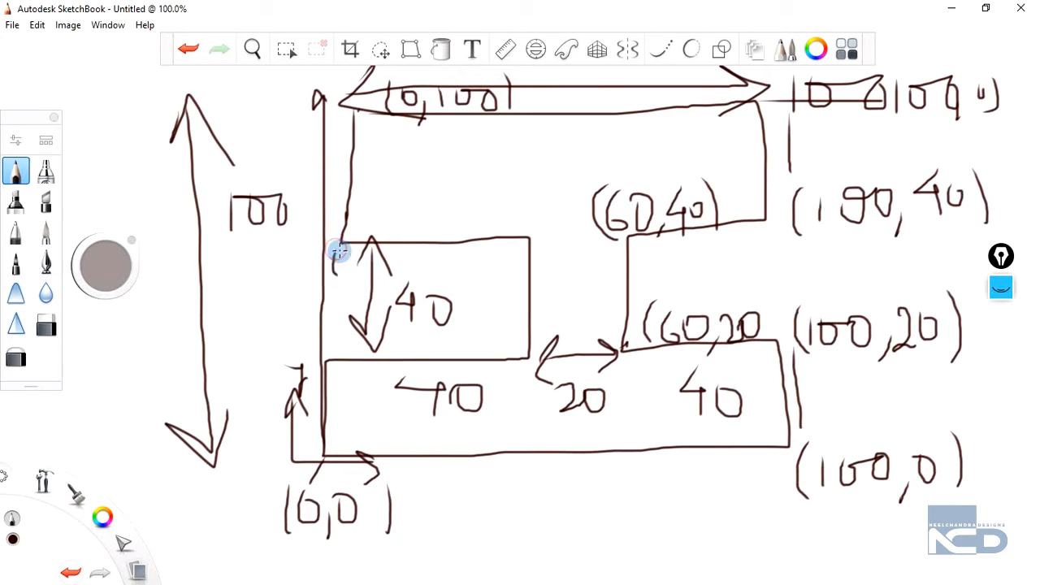
pyautogui.moveTo(345, 259)
pyautogui.mouseDown()
pyautogui.moveTo(346, 277)
pyautogui.moveTo(348, 253)
pyautogui.moveTo(367, 285)
pyautogui.mouseUp()
pyautogui.moveTo(407, 252)
pyautogui.mouseDown()
pyautogui.moveTo(396, 274)
pyautogui.moveTo(414, 254)
pyautogui.mouseUp()
pyautogui.moveTo(419, 257)
pyautogui.mouseDown()
pyautogui.moveTo(430, 257)
pyautogui.moveTo(421, 256)
pyautogui.mouseUp()
pyautogui.moveTo(435, 255); pyautogui.dragTo(447, 290)
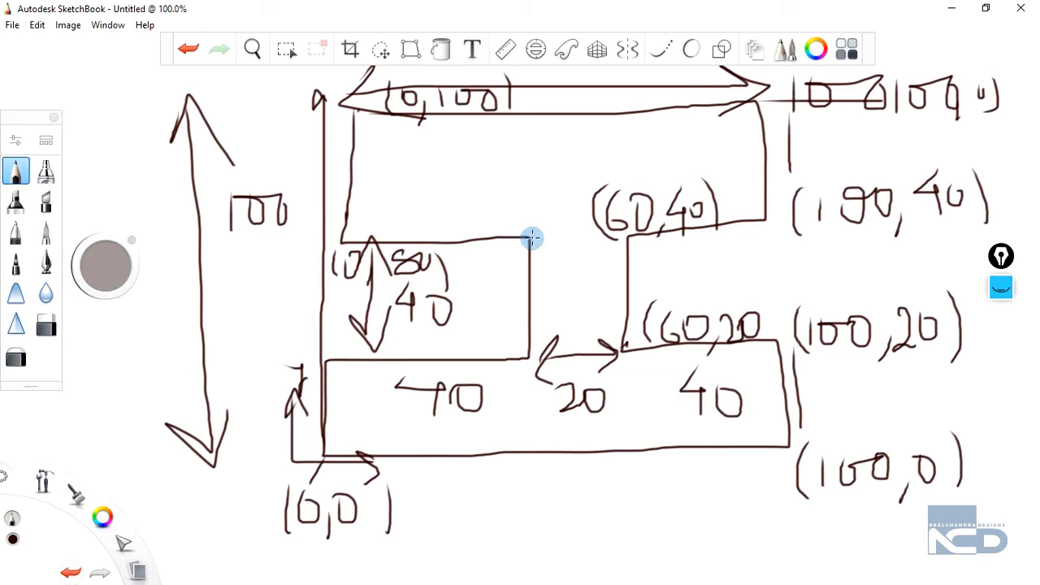
# - Label the web's upper-left corner (40,80) and its lower-left corner (40,20)
pyautogui.moveTo(475, 184)
pyautogui.mouseDown()
pyautogui.moveTo(467, 221)
pyautogui.moveTo(497, 203)
pyautogui.moveTo(496, 215)
pyautogui.moveTo(524, 224)
pyautogui.moveTo(561, 213)
pyautogui.mouseUp()
pyautogui.moveTo(571, 173); pyautogui.dragTo(576, 229)
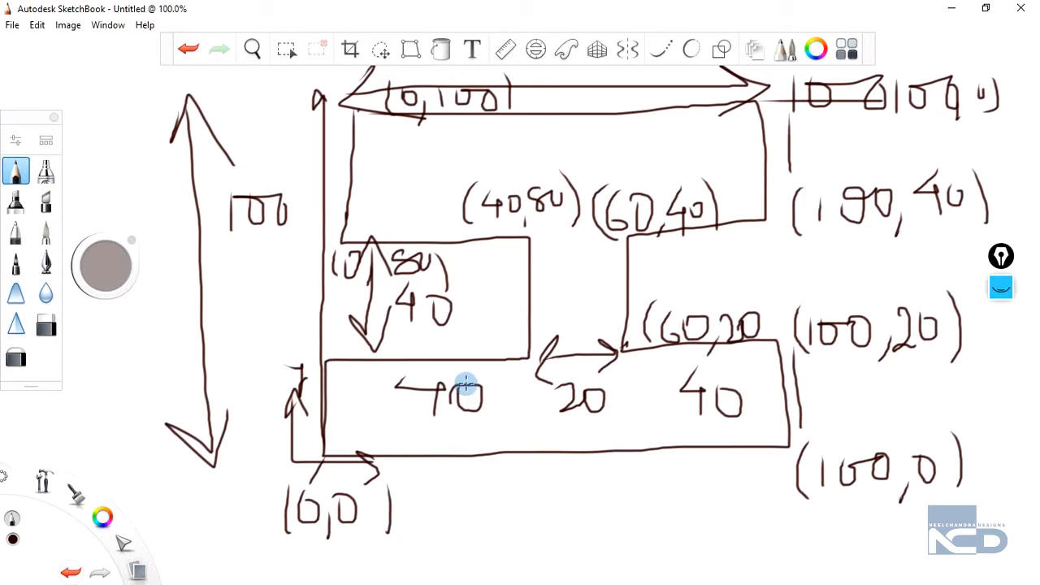
pyautogui.moveTo(487, 304); pyautogui.dragTo(481, 349)
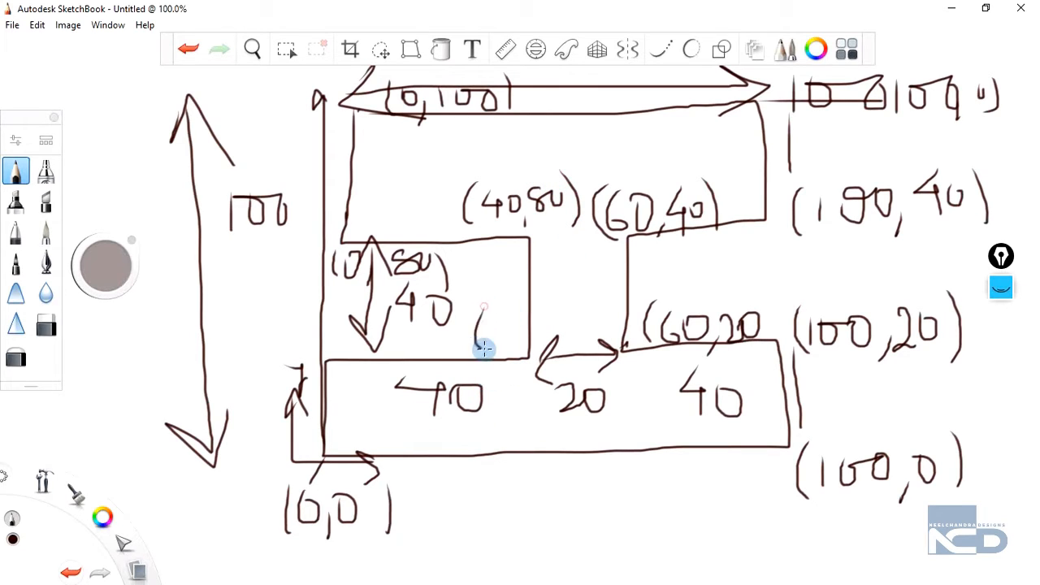
pyautogui.moveTo(502, 310)
pyautogui.mouseDown()
pyautogui.moveTo(505, 327)
pyautogui.moveTo(521, 314)
pyautogui.moveTo(586, 339)
pyautogui.moveTo(604, 326)
pyautogui.mouseUp()
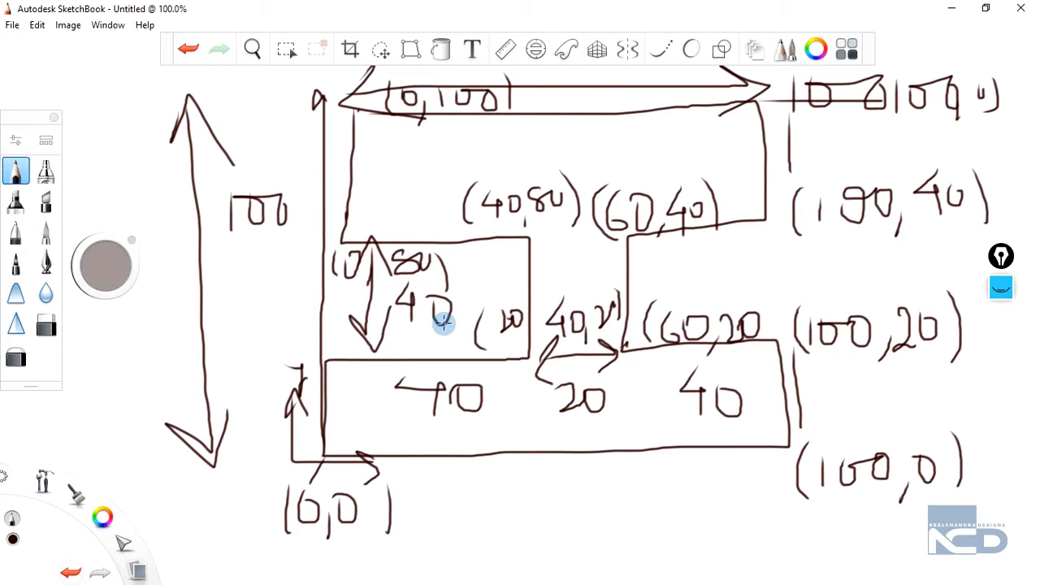
# - Switch to AutoCAD and bring up the drawing Example.dwg
pyautogui.hotkey('alt', 'Tab')
pyautogui.hotkey('alt', 'Tab')
pyautogui.hotkey('alt', 'Tab')
pyautogui.hotkey('alt', 'Tab')
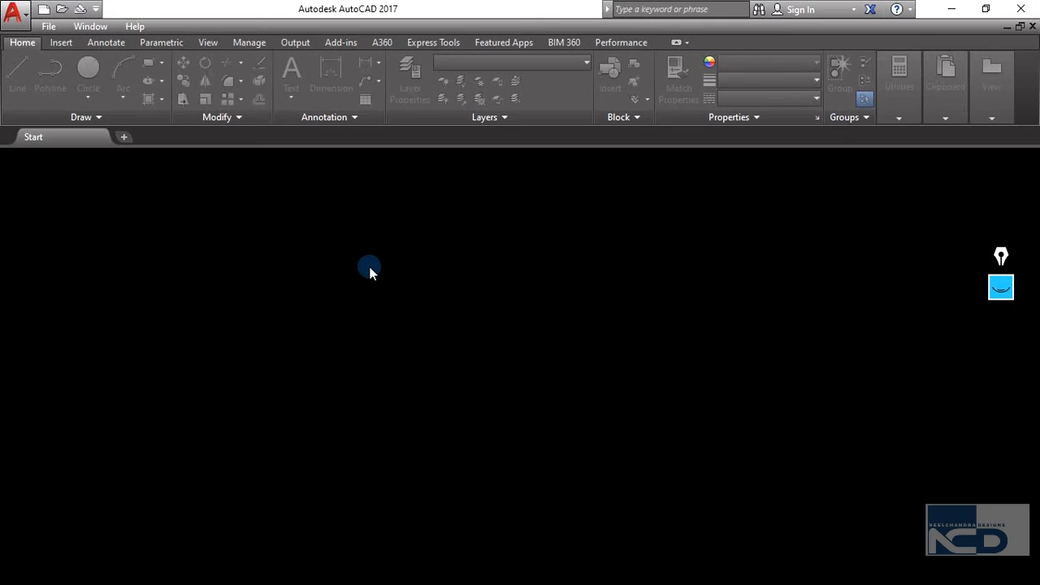
pyautogui.click(531, 279)
pyautogui.click(662, 285)
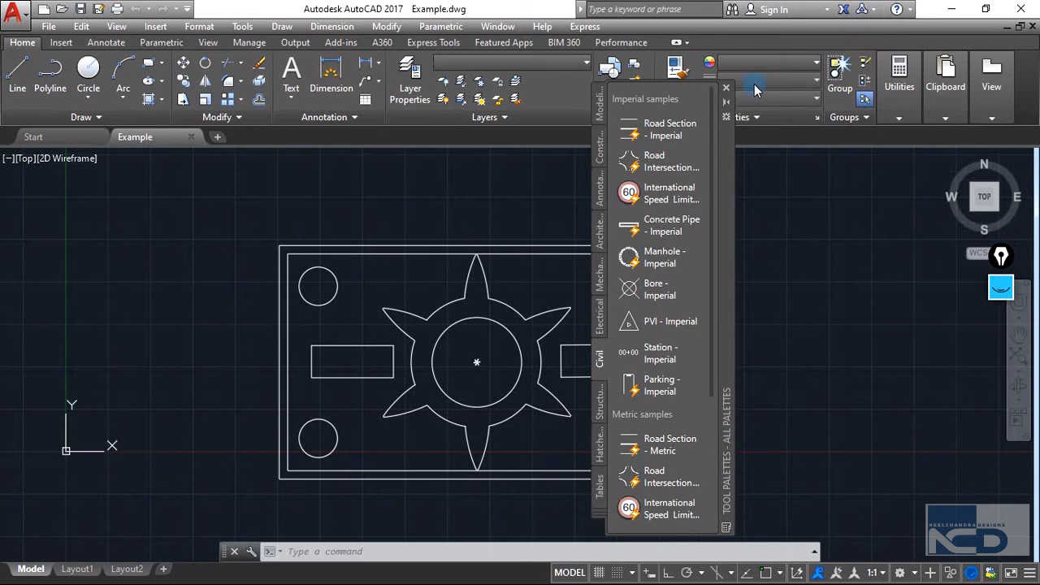
# - Close the tool palettes and erase every existing object in the drawing
pyautogui.click(727, 89)
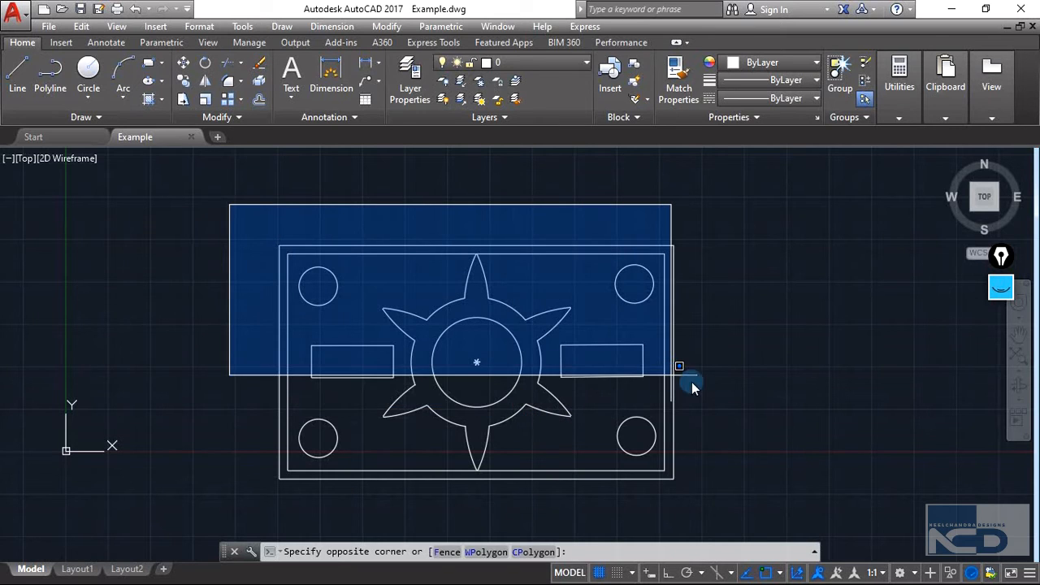
pyautogui.click(725, 520)
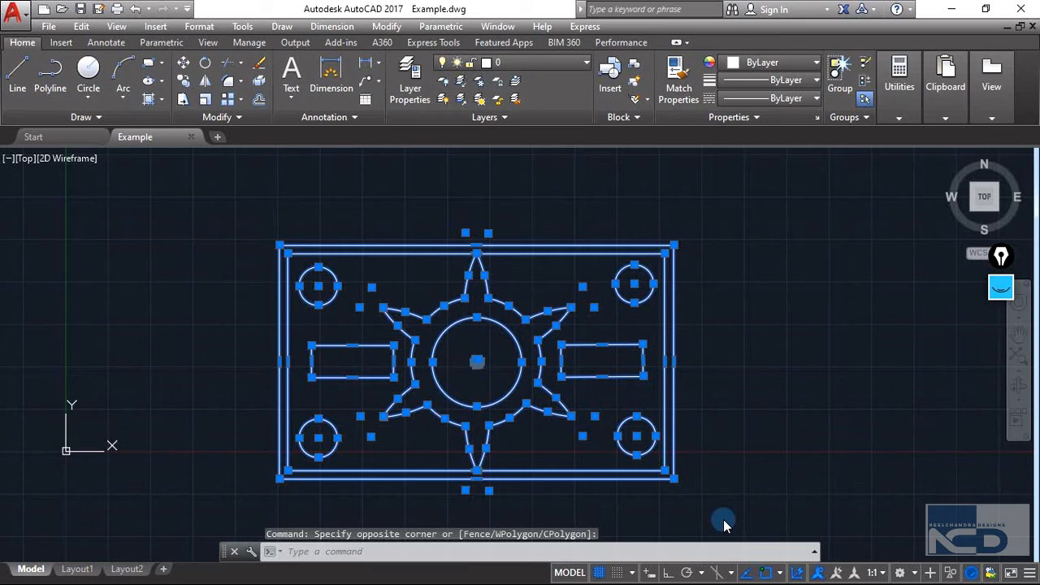
pyautogui.press('Delete')
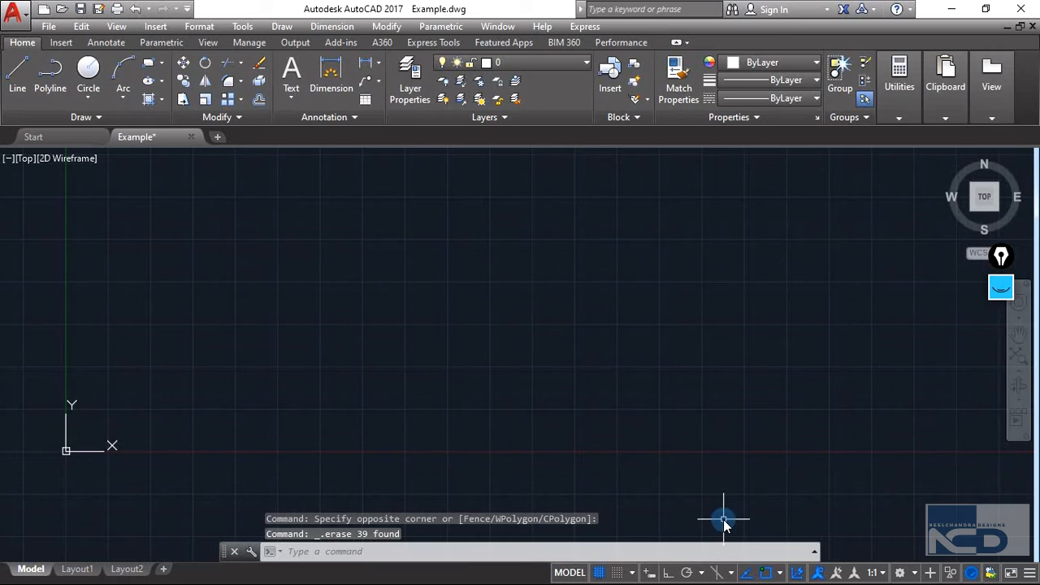
# - Draw connected lines from 0,0 to 100,0 and up to 100,20 for the I-shape's bottom and right edges
pyautogui.click(12, 89)
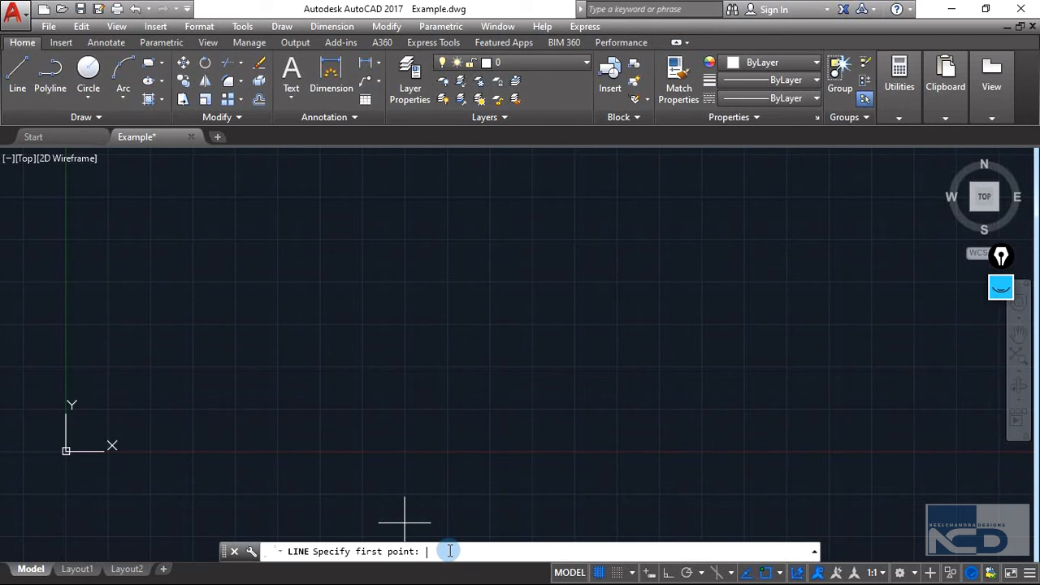
pyautogui.write('0,0')
pyautogui.press('Return')
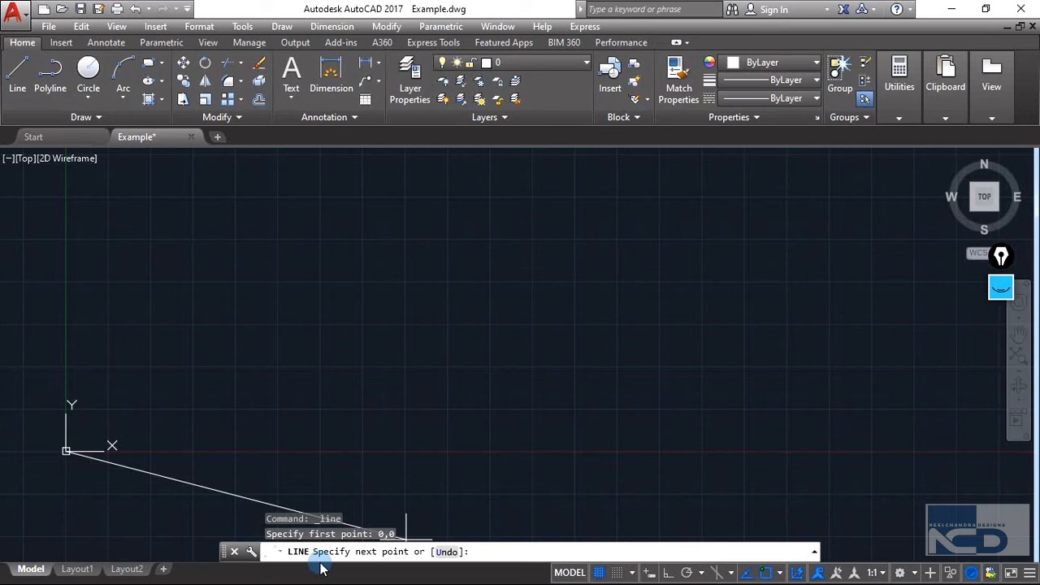
pyautogui.write('100,0')
pyautogui.press('Return')
pyautogui.scroll(-3, 441, 324)
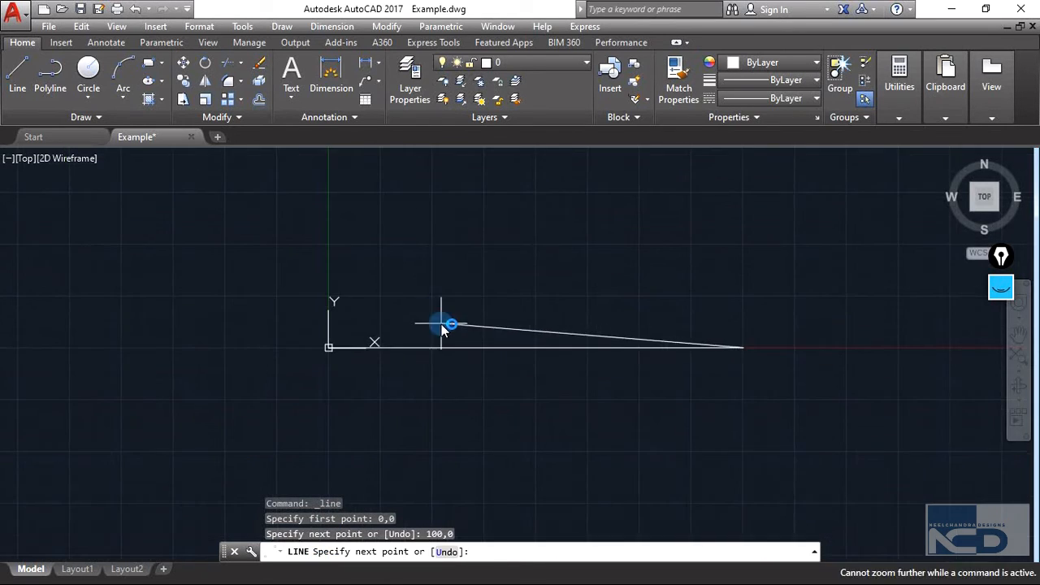
pyautogui.moveTo(460, 367); pyautogui.dragTo(460, 434, button='middle')
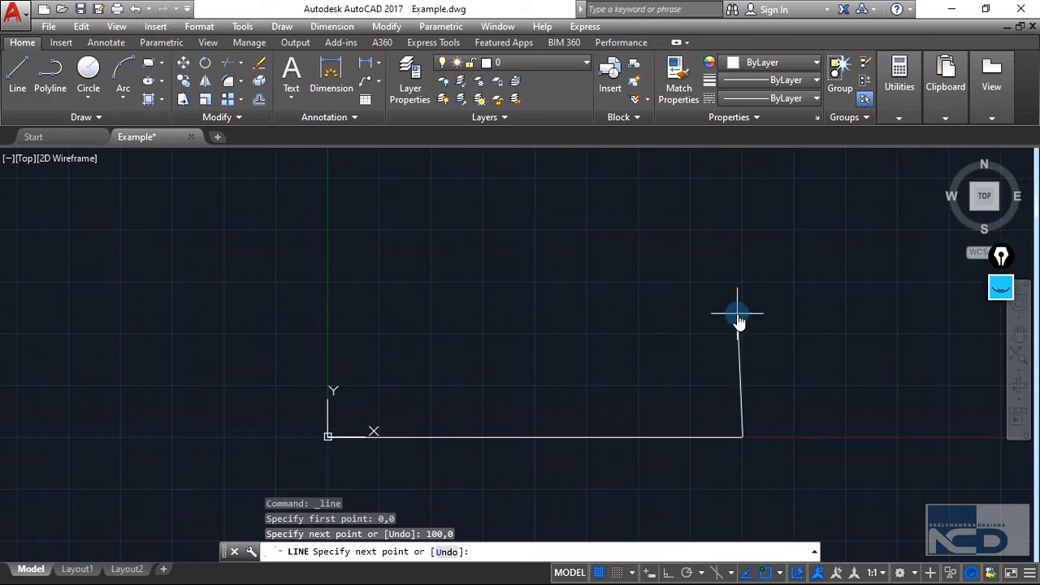
pyautogui.write('100,20')
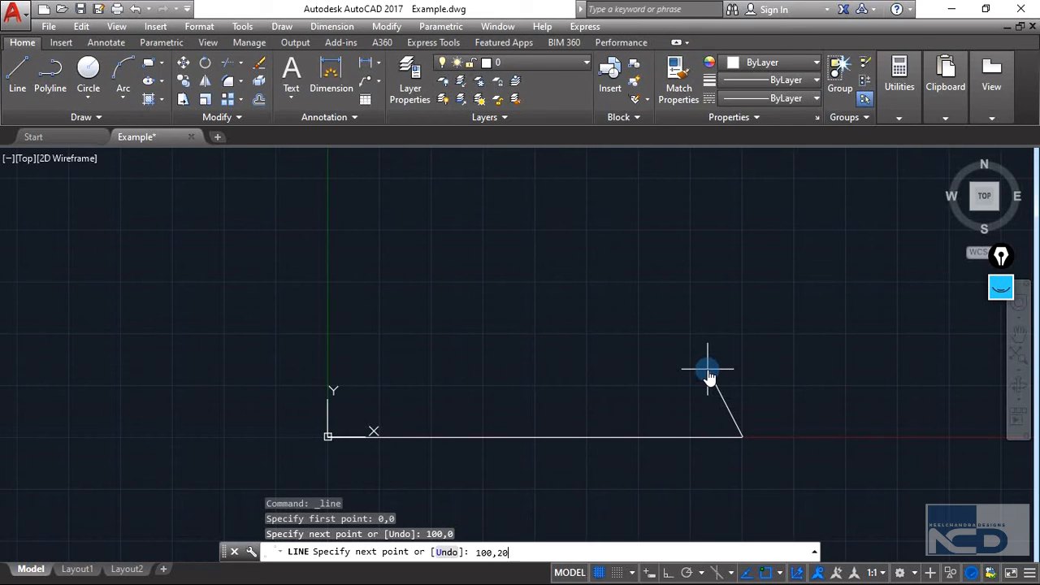
pyautogui.press('Return')
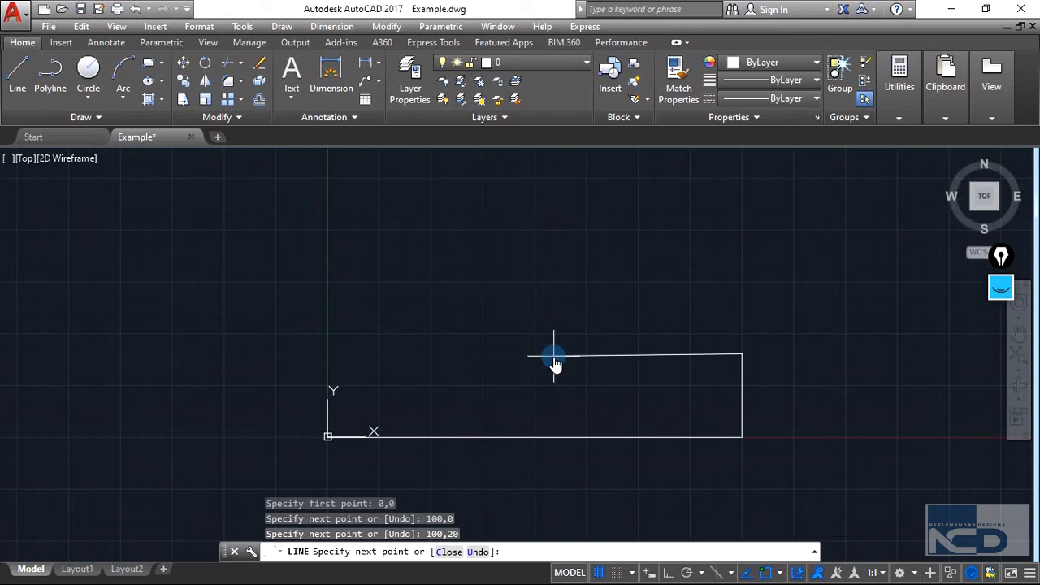
# - Continue the I-shape's outline with lines to 60,20 and 60,60, and end the Line command
pyautogui.write('60,20')
pyautogui.press('Return')
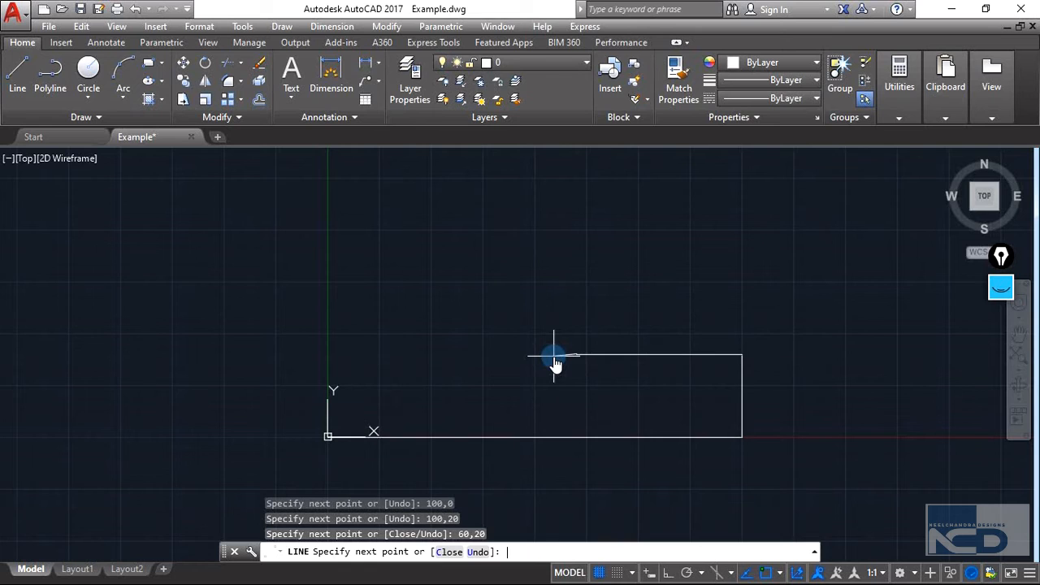
pyautogui.scroll(4, 601, 302)
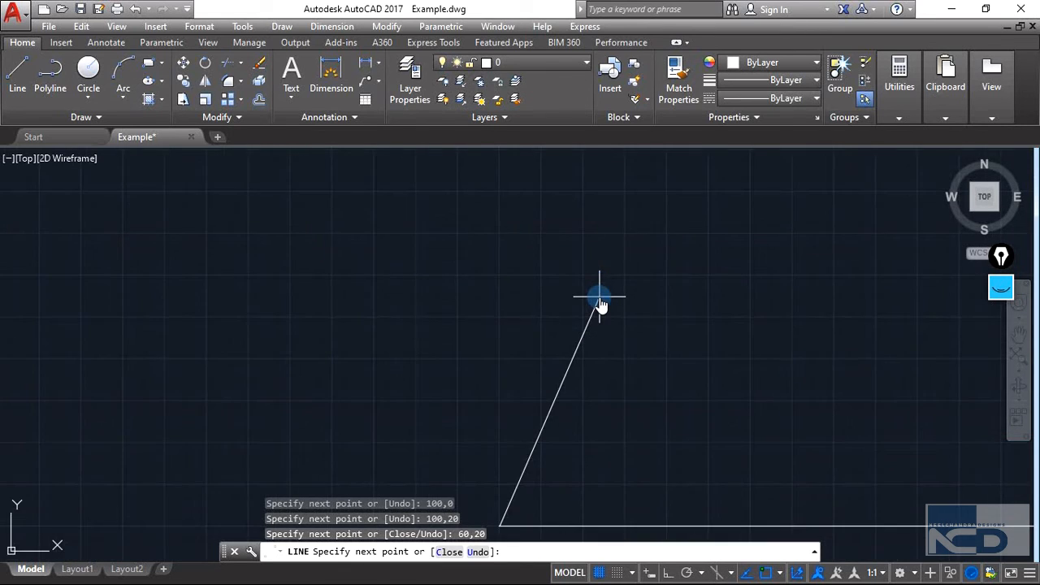
pyautogui.scroll(-2, 601, 305)
pyautogui.moveTo(601, 307); pyautogui.dragTo(578, 355, button='middle')
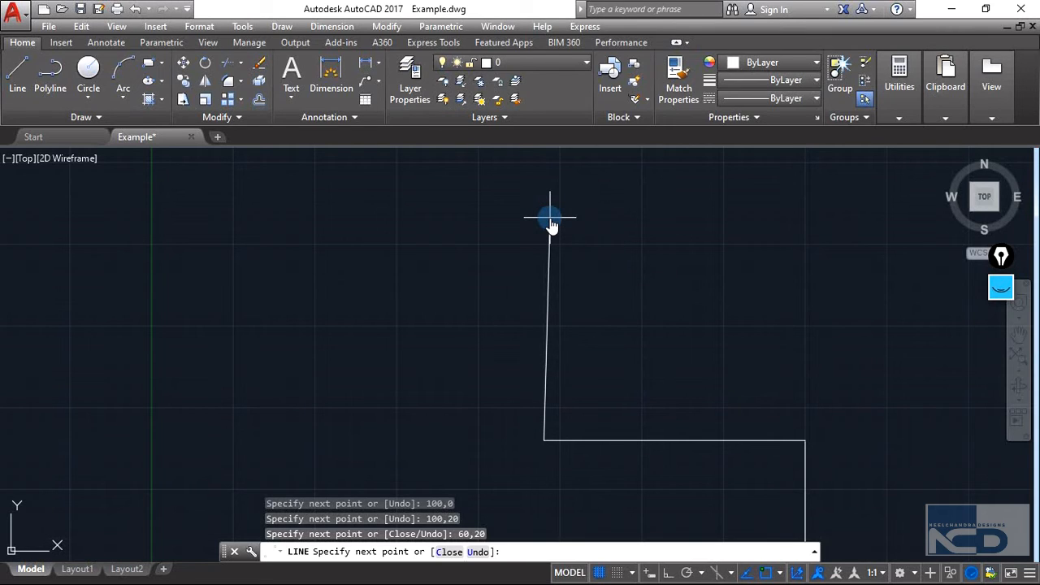
pyautogui.write('60,60')
pyautogui.press('Return')
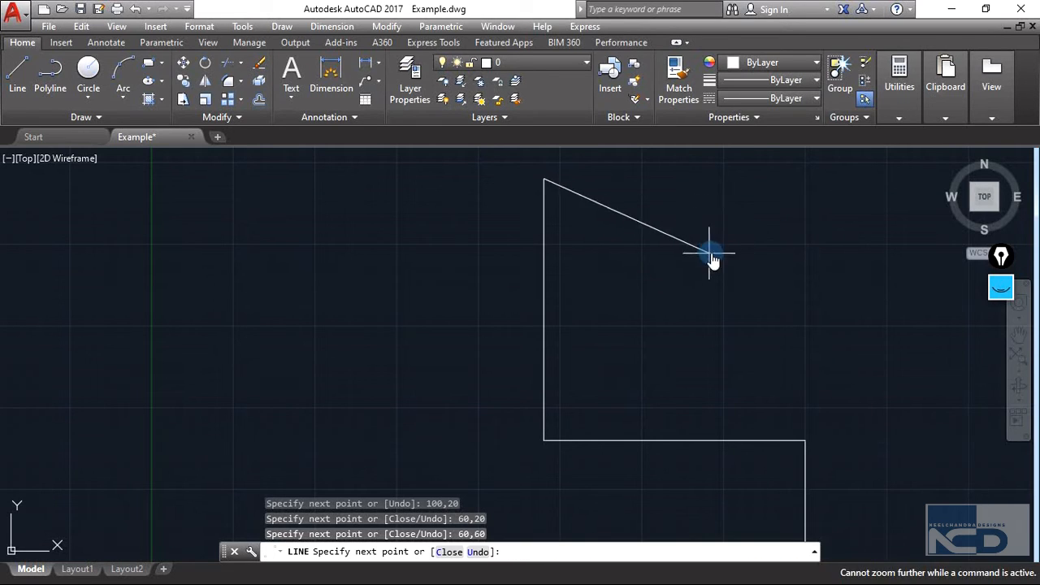
pyautogui.click(648, 282)
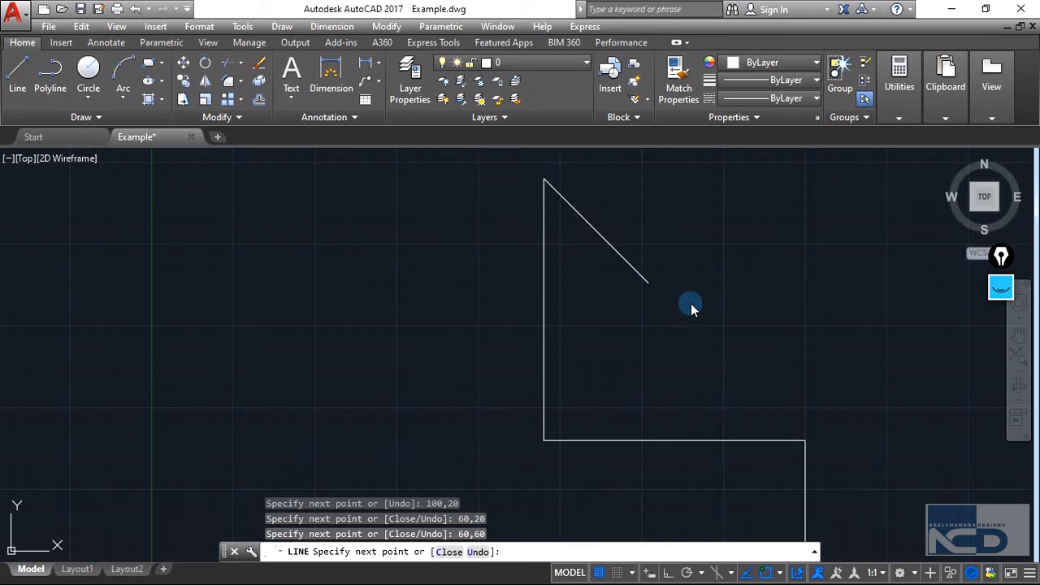
pyautogui.rightClick(688, 312)
pyautogui.click(704, 321)
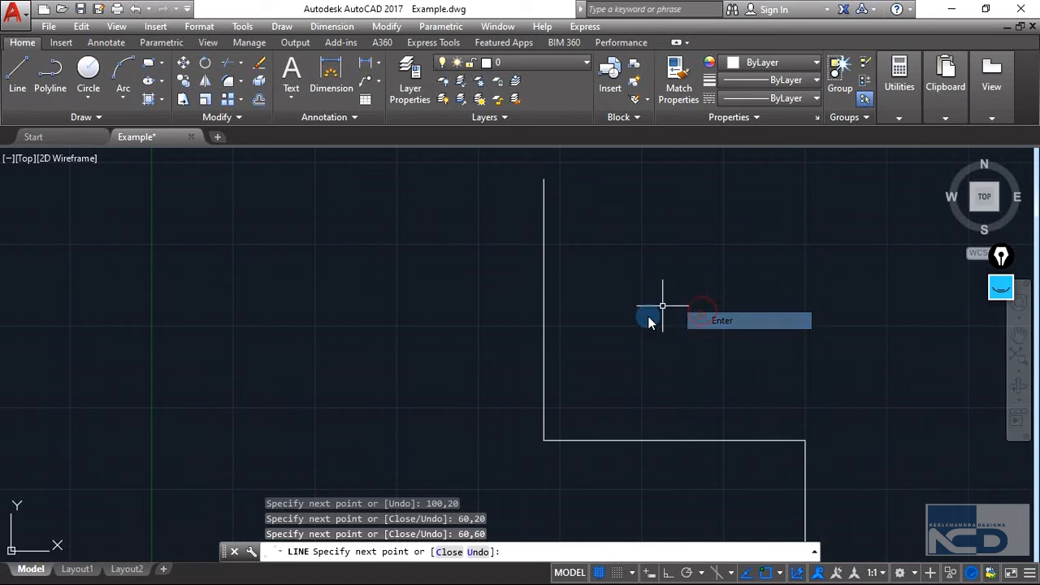
pyautogui.scroll(-5, 647, 316)
pyautogui.moveTo(649, 325); pyautogui.dragTo(595, 355, button='middle')
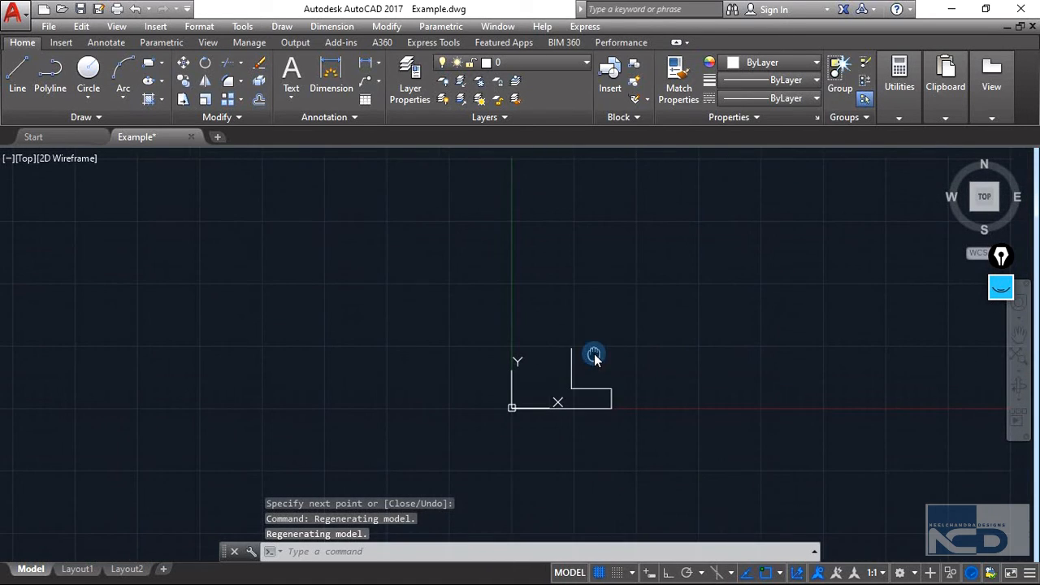
# - Draw new lines from the open upper end of the web to 100,60 and up to 100,100
pyautogui.click(17, 78)
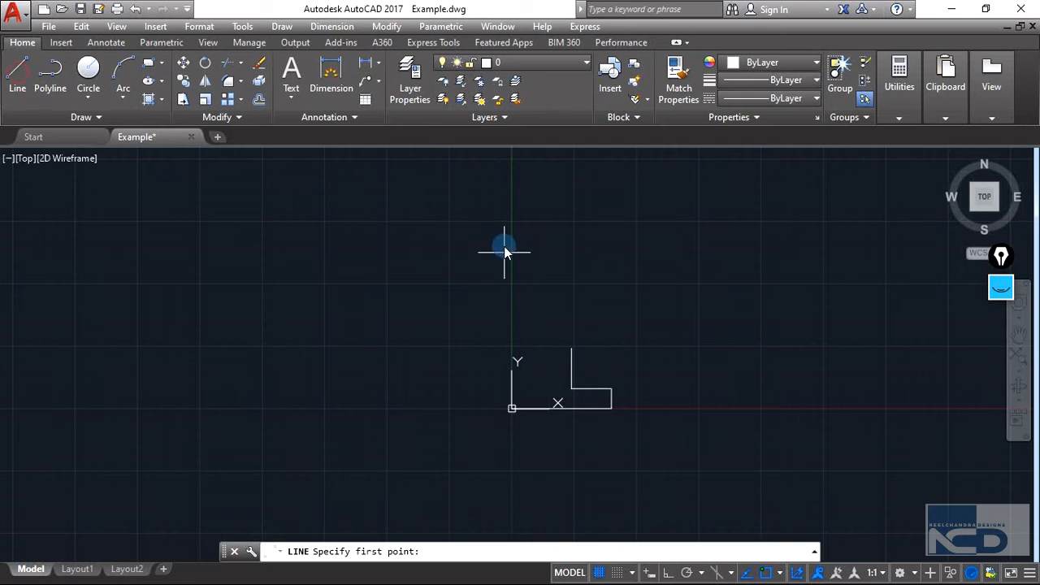
pyautogui.click(570, 350)
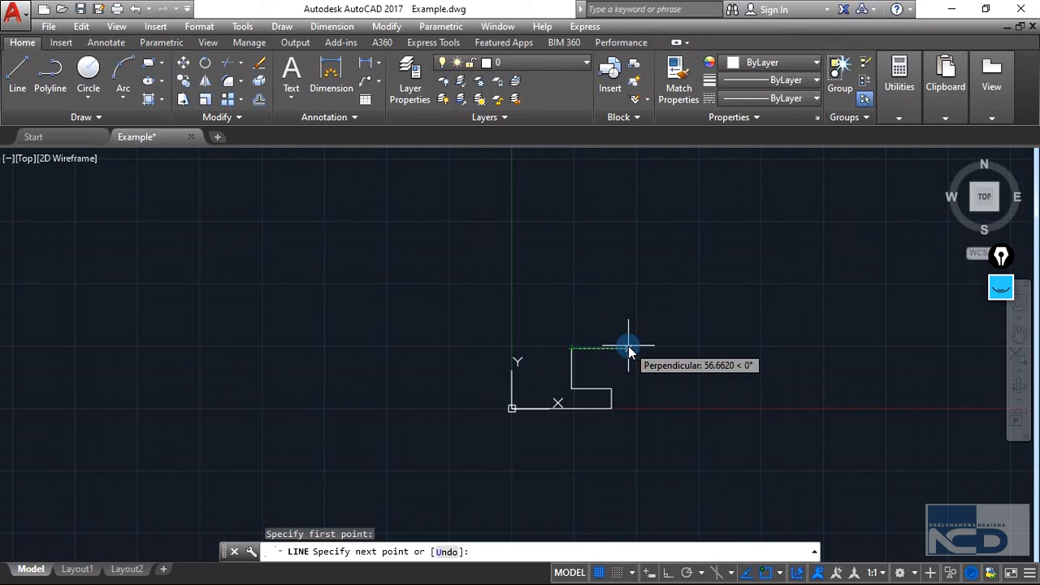
pyautogui.write('100,')
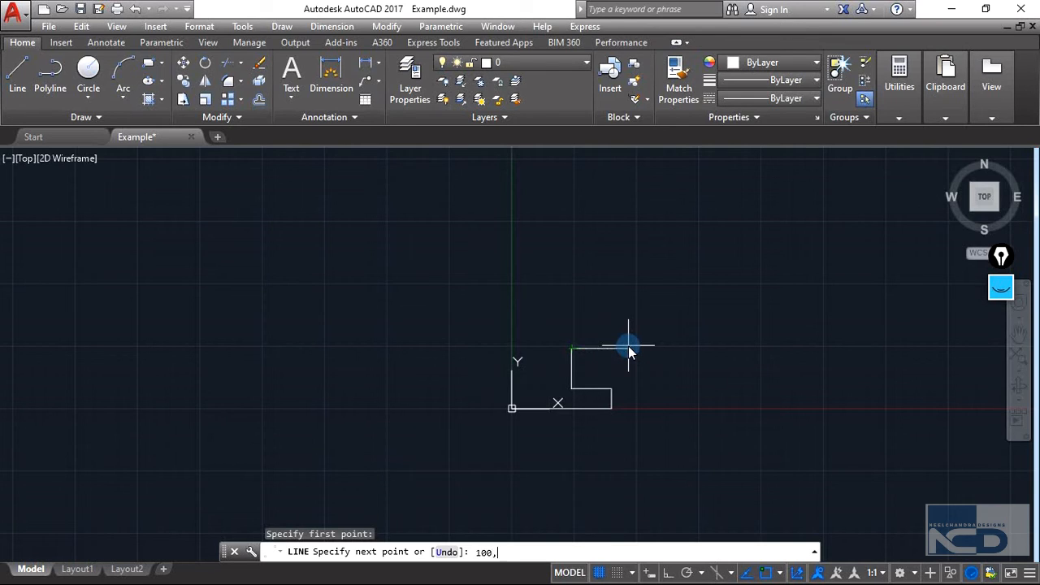
pyautogui.write('60')
pyautogui.press('Return')
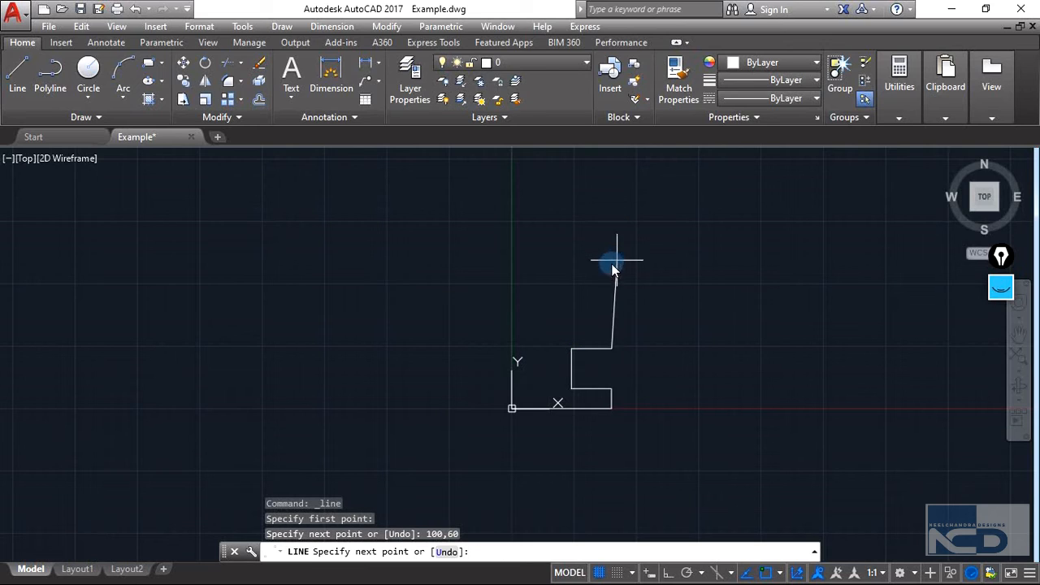
pyautogui.write('100,100')
pyautogui.press('Return')
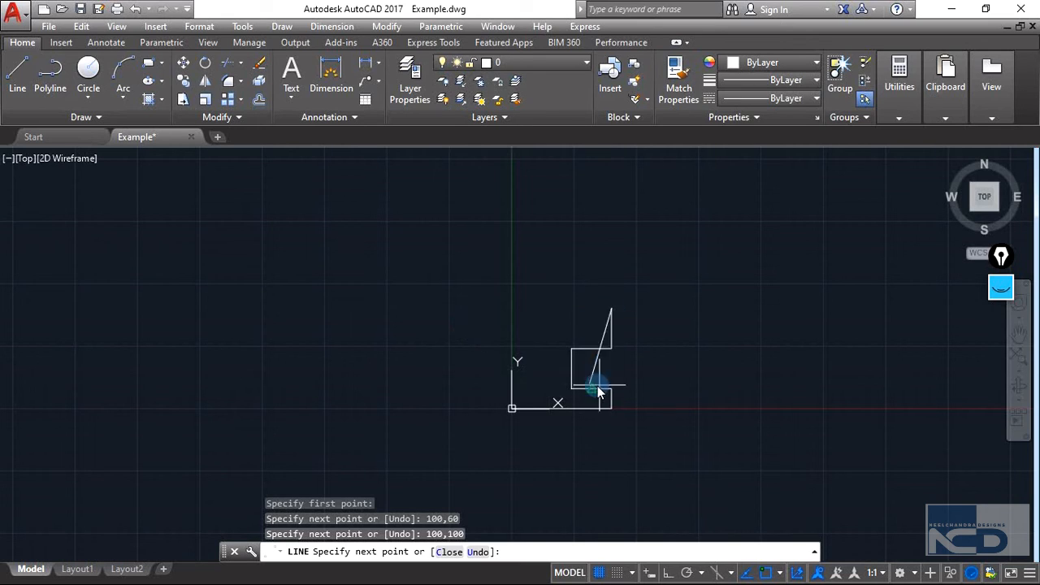
# - Undo the line segment to 100,100 and check the corner coordinates in the SketchBook drawing
pyautogui.click(478, 553)
pyautogui.click(479, 552)
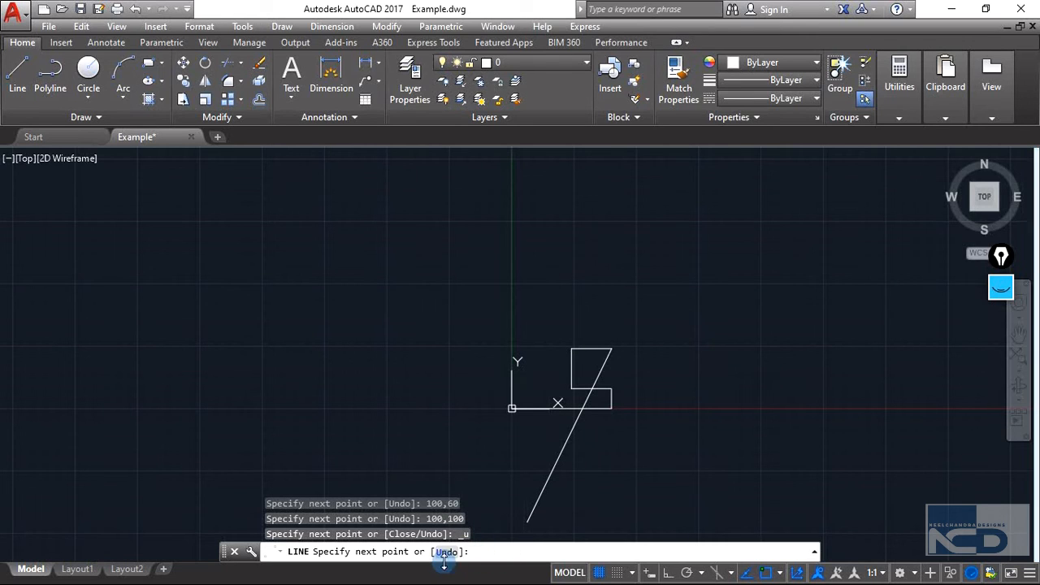
pyautogui.hotkey('alt', 'Tab')
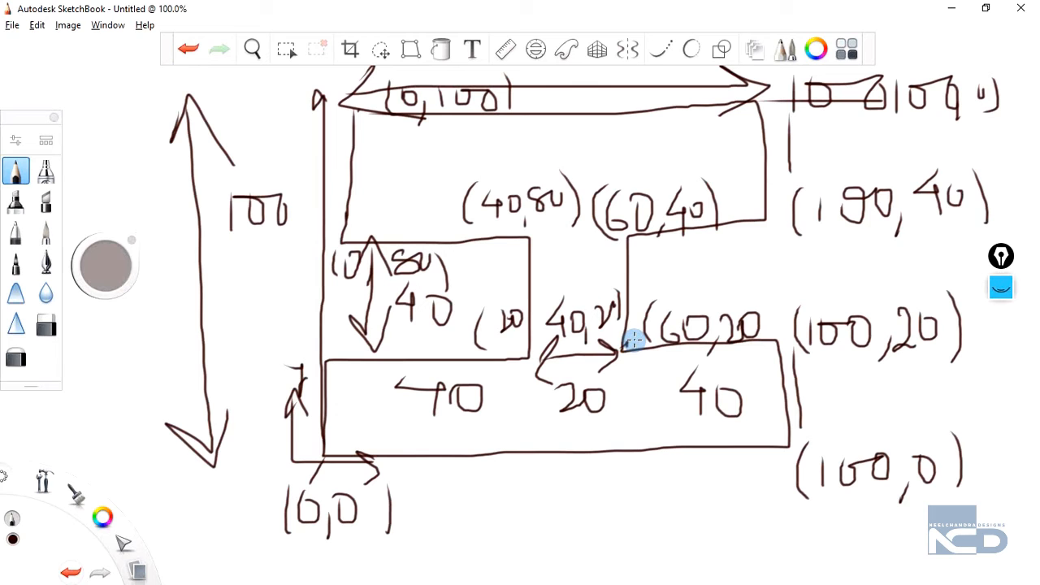
pyautogui.hotkey('alt', 'Tab')
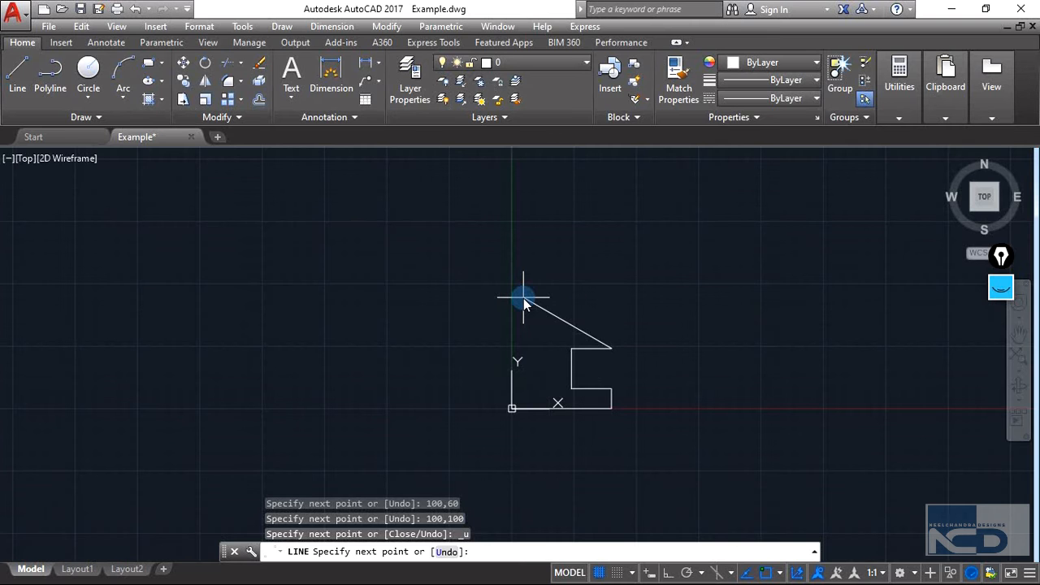
# - Cancel the running Line command and erase all lines of the unfinished I-shape
pyautogui.press('Escape')
pyautogui.moveTo(462, 291)
pyautogui.mouseDown()
pyautogui.moveTo(680, 466)
pyautogui.moveTo(793, 489)
pyautogui.moveTo(750, 448)
pyautogui.mouseUp()
pyautogui.press('Delete')
pyautogui.click(431, 228)
pyautogui.click(778, 546)
pyautogui.press('Delete')
# - Draw connected lines from 0,0 to 100,0, 100,20 and 60,20 for the I-shape's lower flange, consulting the SketchBook sketch
pyautogui.click(18, 73)
pyautogui.write('0,0')
pyautogui.press('Return')
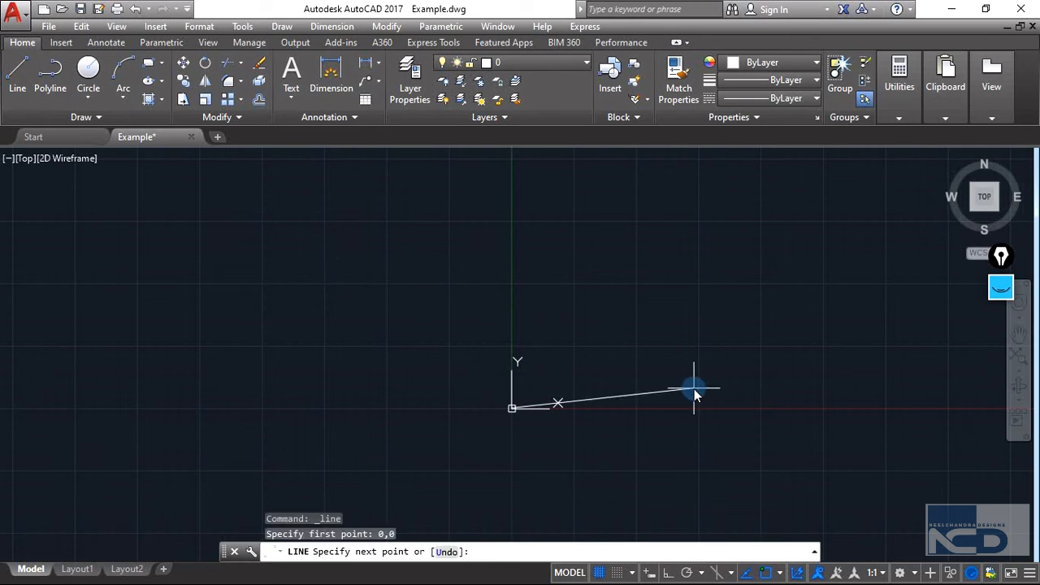
pyautogui.write('100,0')
pyautogui.press('Return')
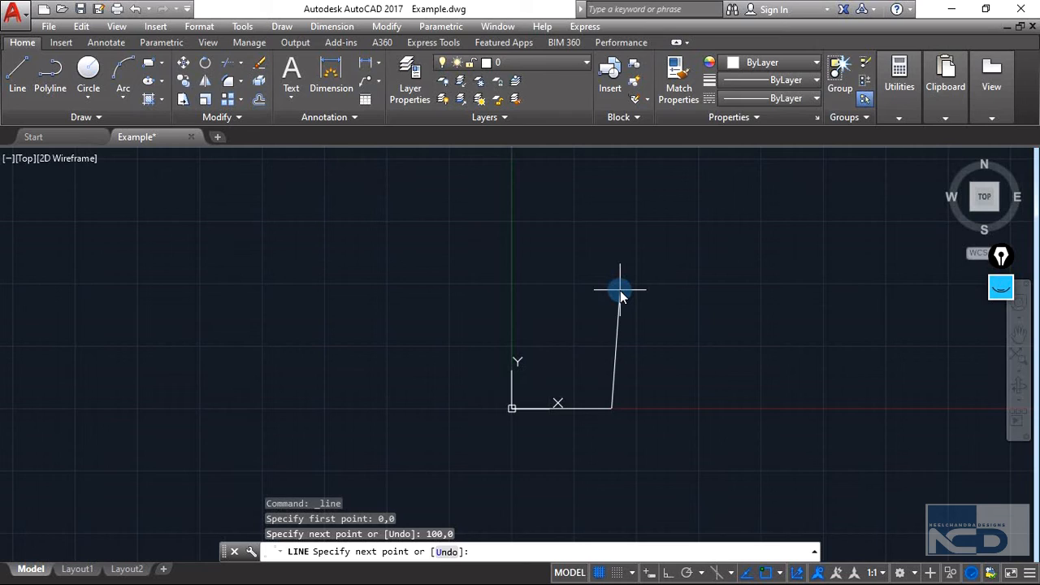
pyautogui.write('100,20')
pyautogui.press('Return')
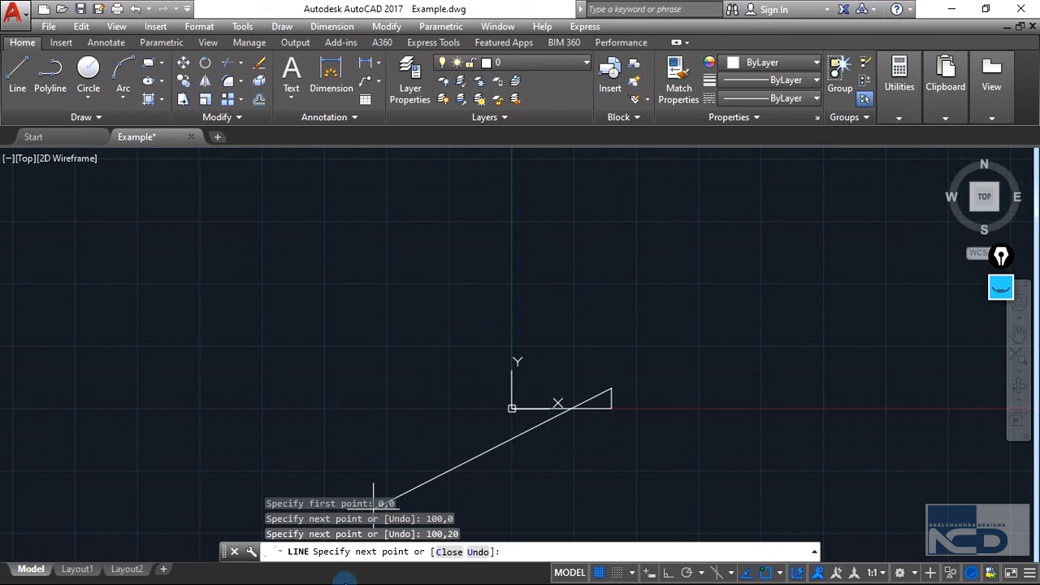
pyautogui.hotkey('alt', 'Tab')
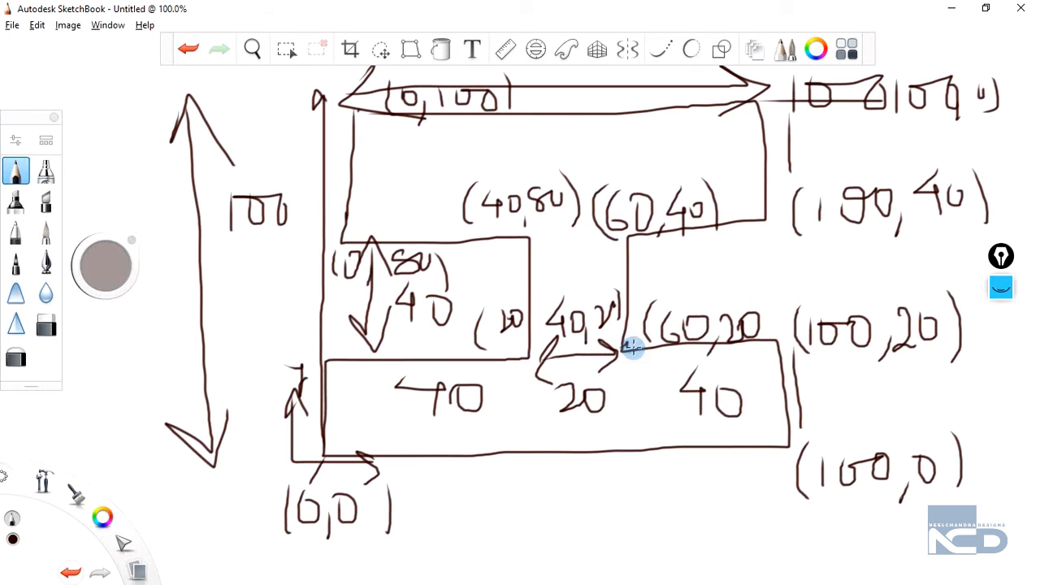
pyautogui.hotkey('alt', 'Tab')
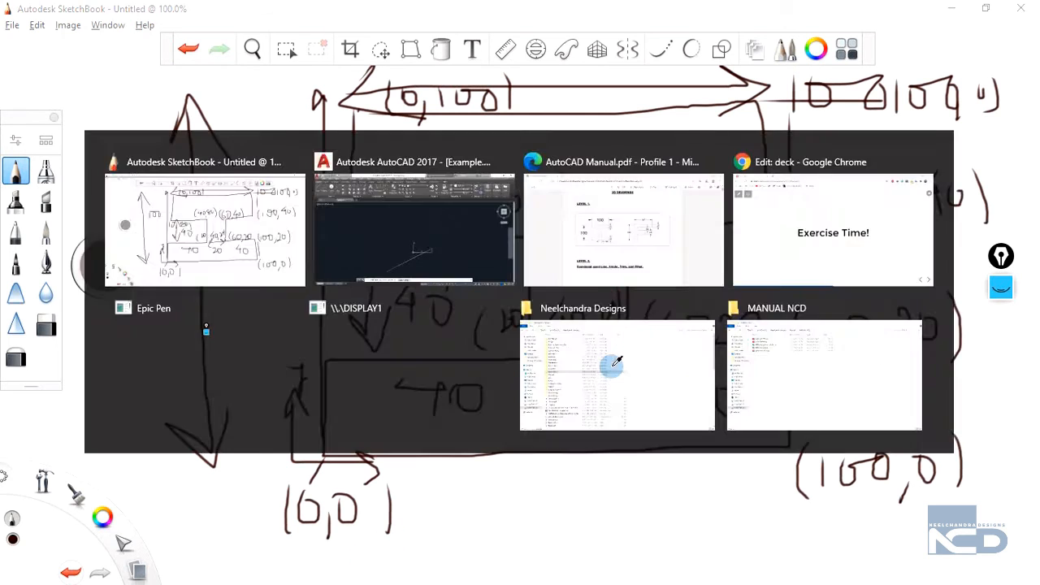
pyautogui.write('60,20')
pyautogui.press('Return')
# - Check the I-shape in AutoCAD Manual.pdf, mark the 40 in the sketch's (60,40) label, and return to AutoCAD
pyautogui.hotkey('alt', 'Tab')
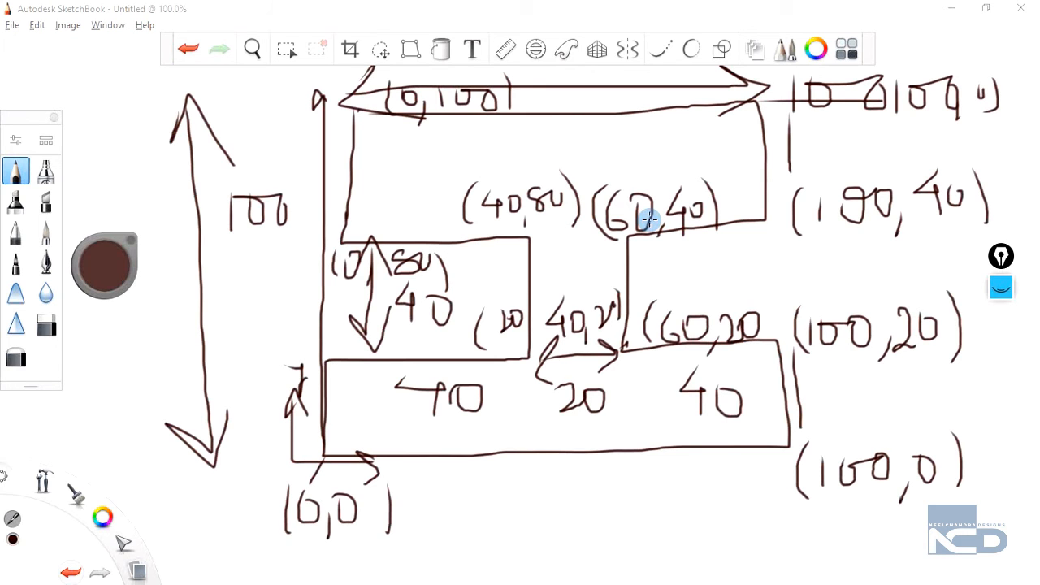
pyautogui.hotkey('alt', 'Tab')
pyautogui.hotkey('alt', 'Tab')
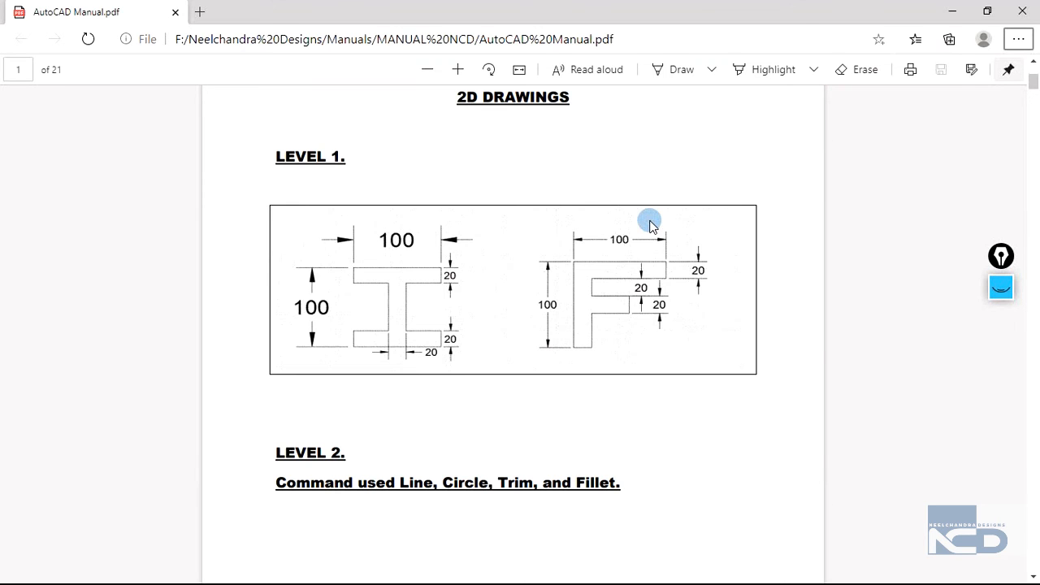
pyautogui.hotkey('alt', 'Tab')
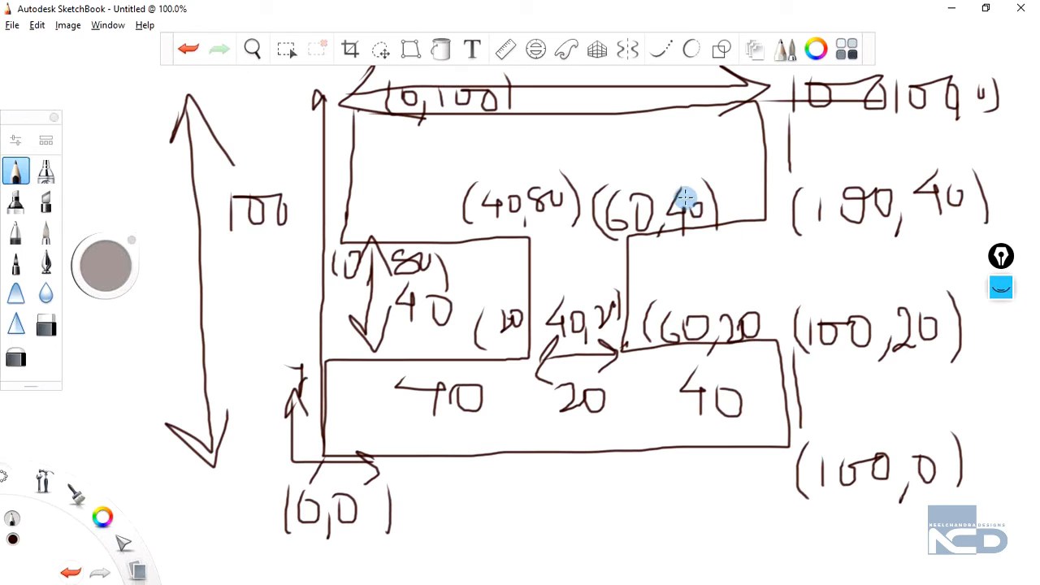
pyautogui.moveTo(681, 190)
pyautogui.mouseDown()
pyautogui.moveTo(662, 227)
pyautogui.moveTo(713, 236)
pyautogui.mouseUp()
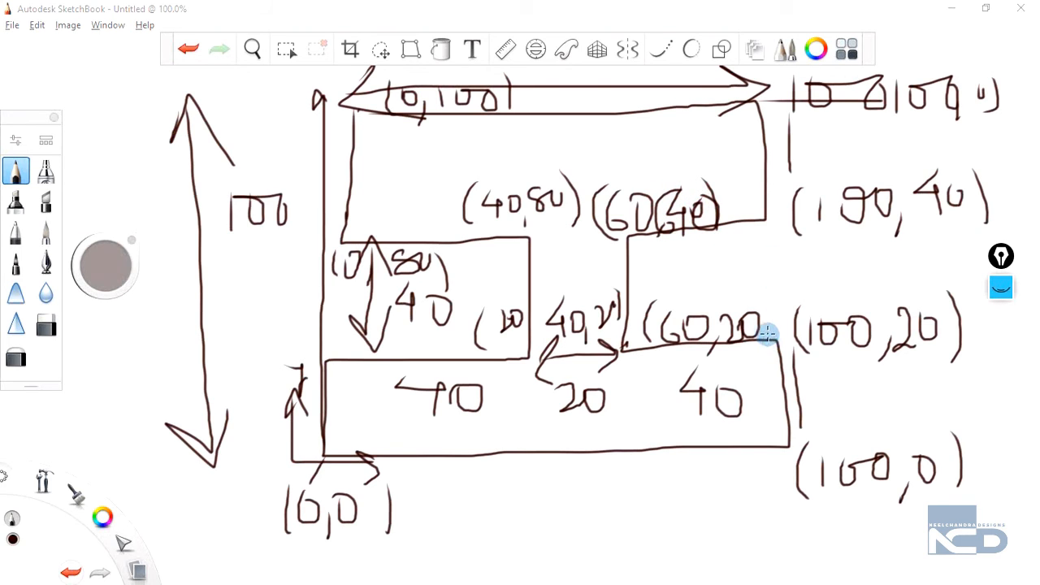
pyautogui.hotkey('alt', 'Tab')
pyautogui.hotkey('alt', 'Tab')
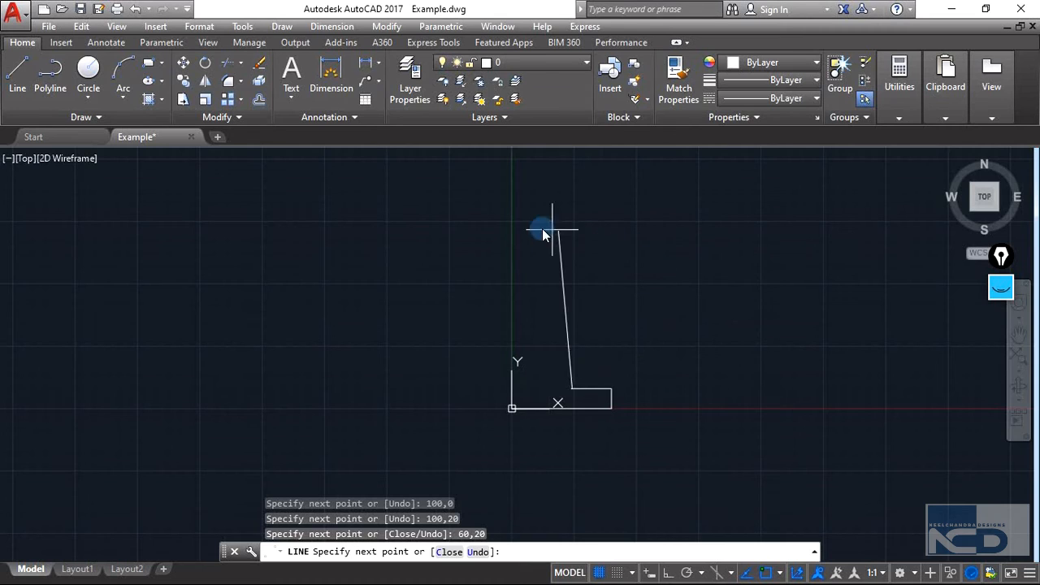
# - Continue the outline through 60,80, 100,80 and 100,100 for the web's right side and the upper flange's right end
pyautogui.write('60,80')
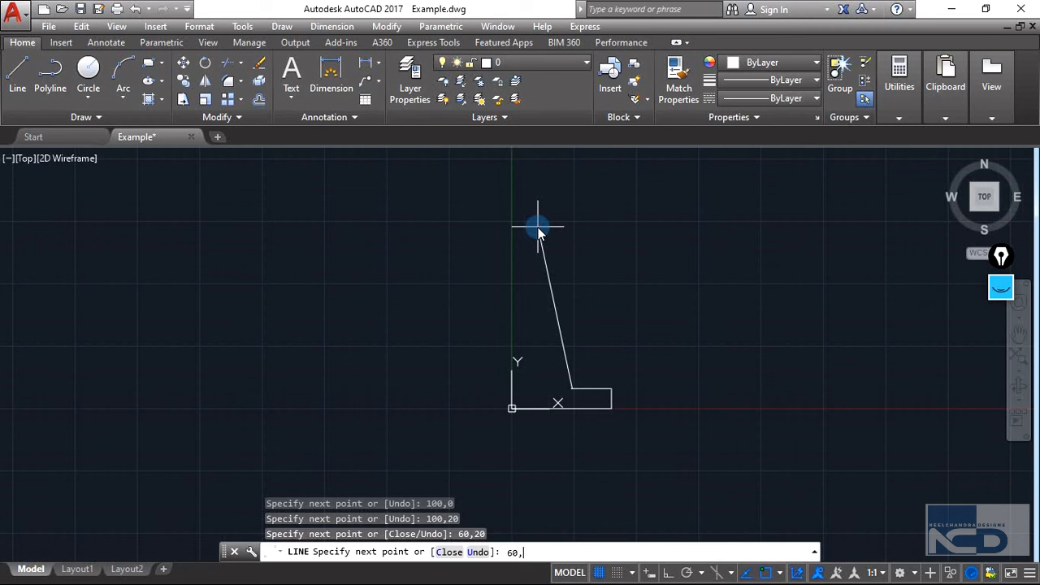
pyautogui.press('Return')
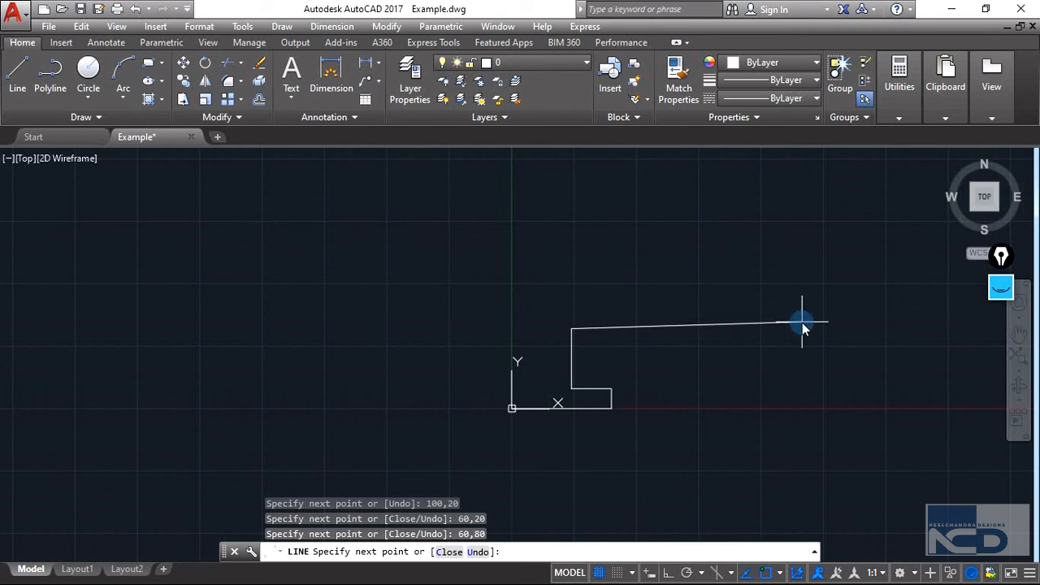
pyautogui.write('100,')
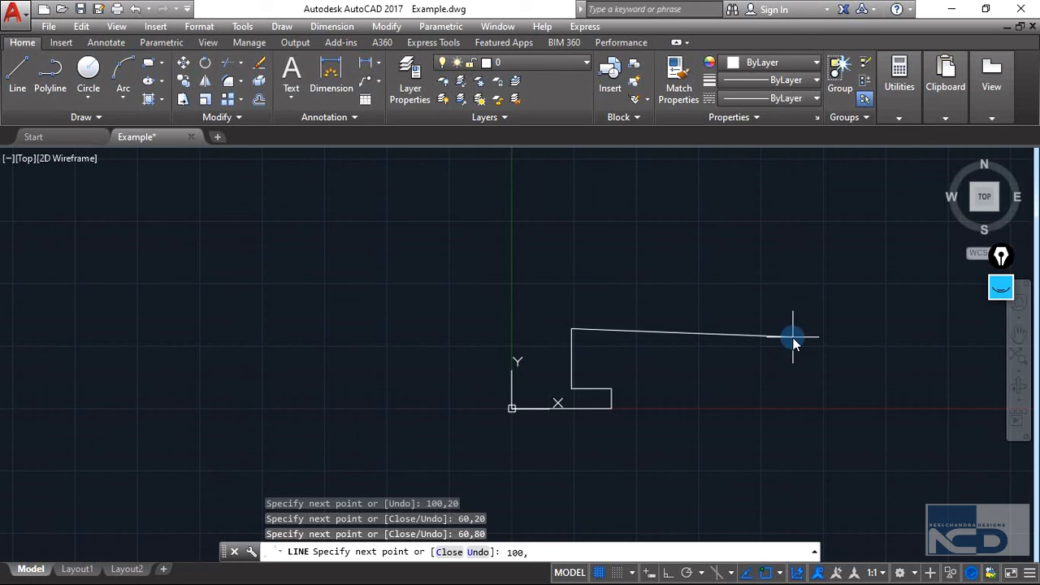
pyautogui.write('80')
pyautogui.press('Return')
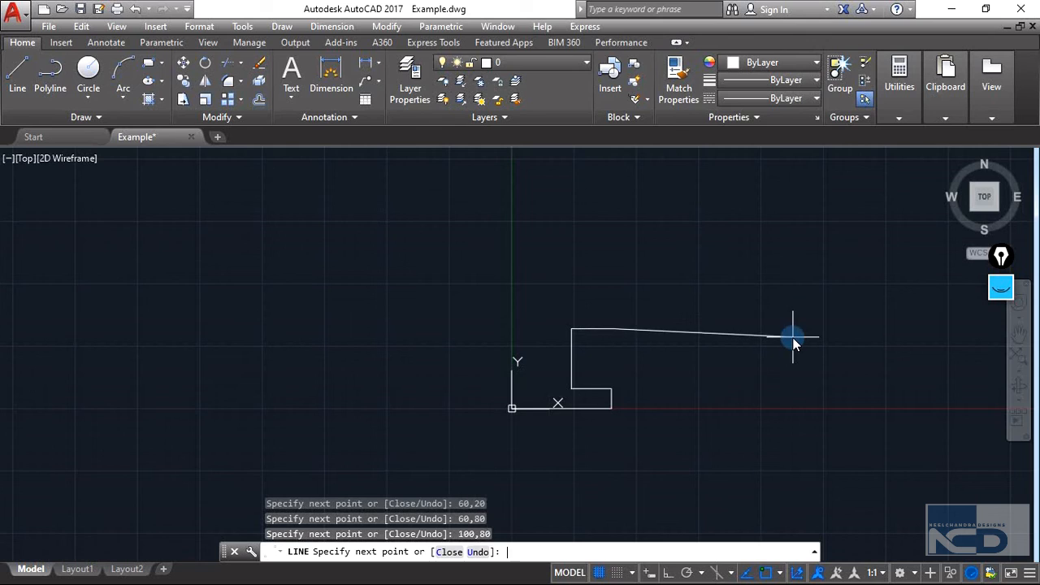
pyautogui.write('10')
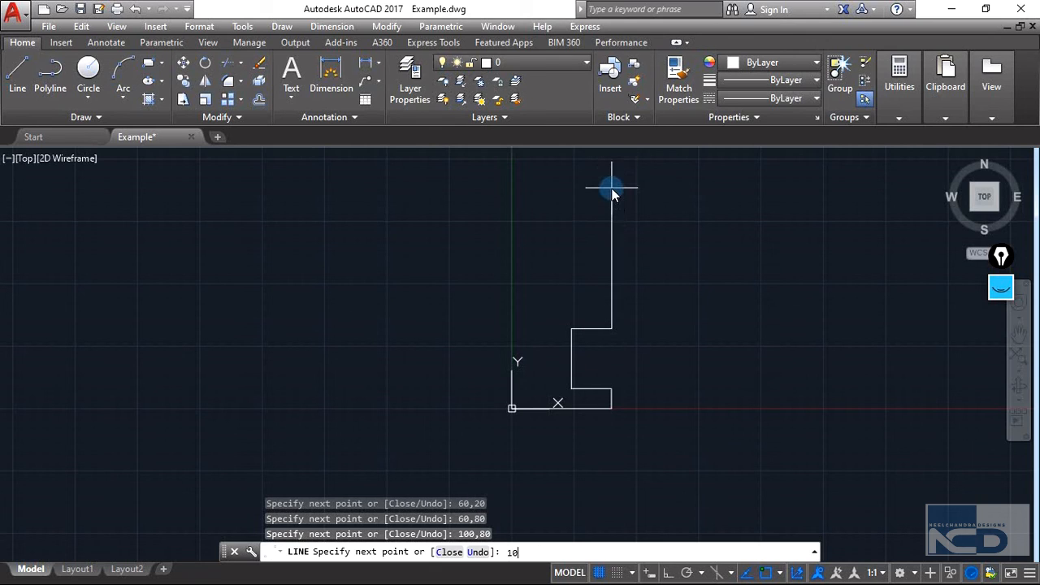
pyautogui.write('0,100')
pyautogui.press('Return')
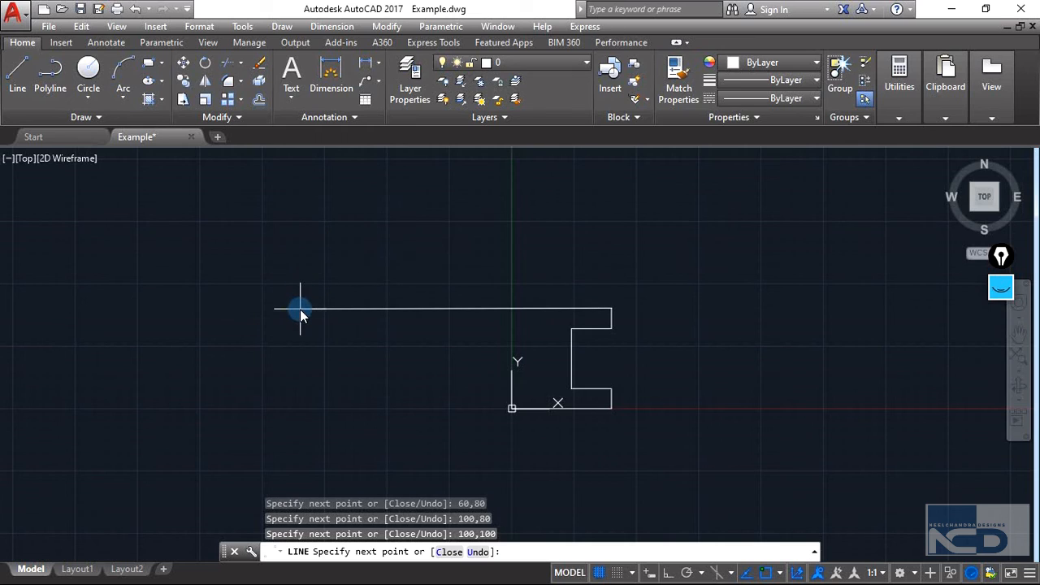
# - Continue the outline through 0,100, 0,80, 40,80 and 40,20 for the upper flange and the web's left side
pyautogui.write('0,100')
pyautogui.press('Return')
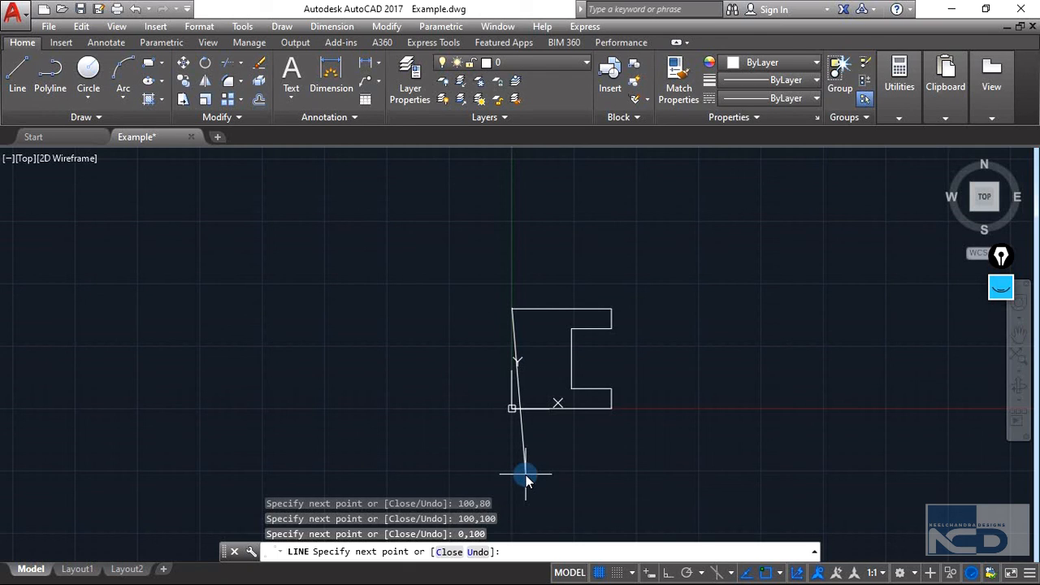
pyautogui.write('0,80')
pyautogui.press('Return')
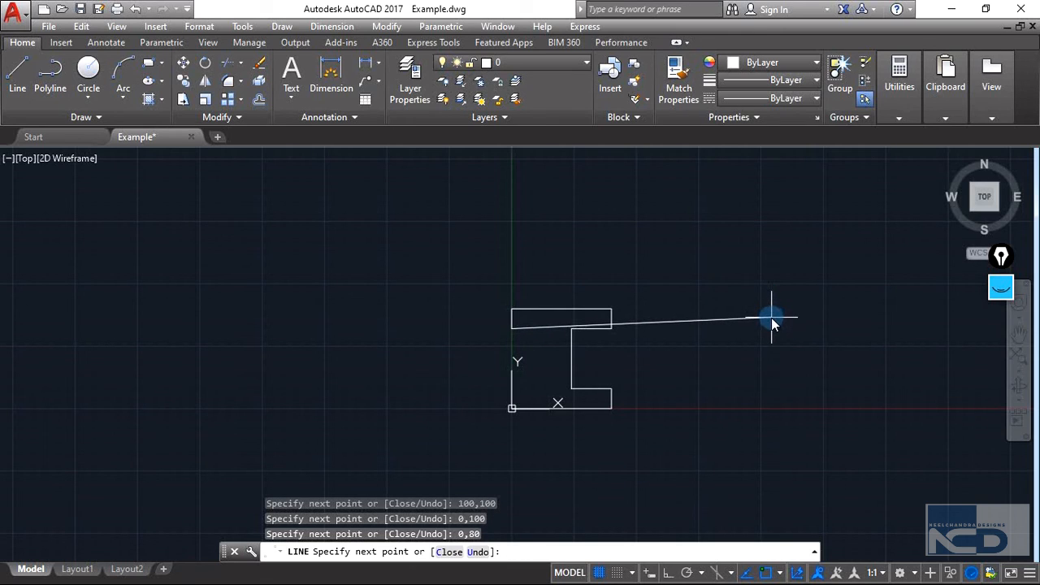
pyautogui.write('40,80')
pyautogui.press('Return')
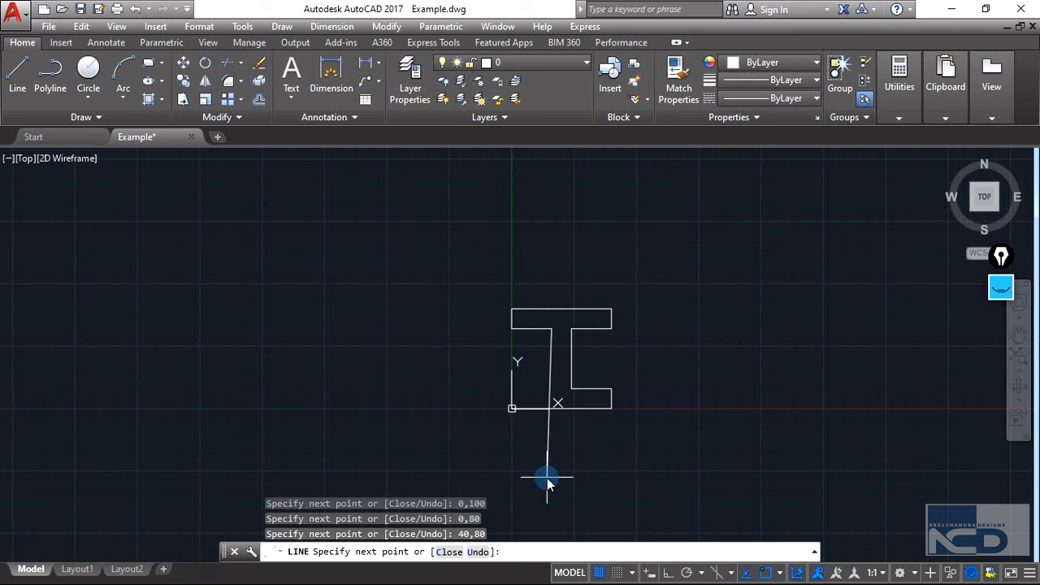
pyautogui.write('40,20')
pyautogui.press('Return')
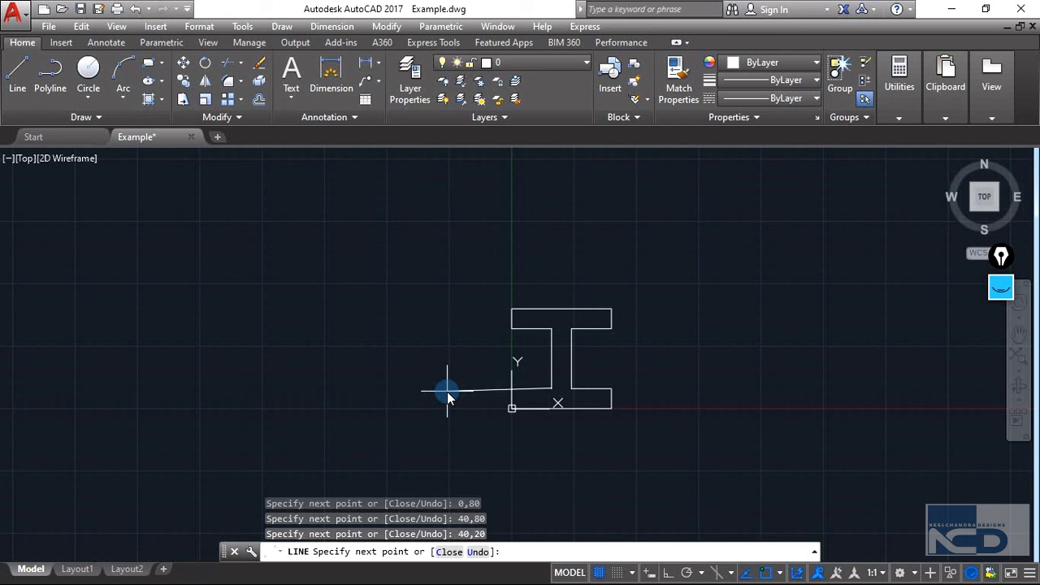
# - Close the I-shape with lines to 0,20 and 0,0, and end the Line command
pyautogui.write('2')
pyautogui.press('BackSpace')
pyautogui.write('0,20')
pyautogui.press('Return')
pyautogui.write('0,0')
pyautogui.press('Return')
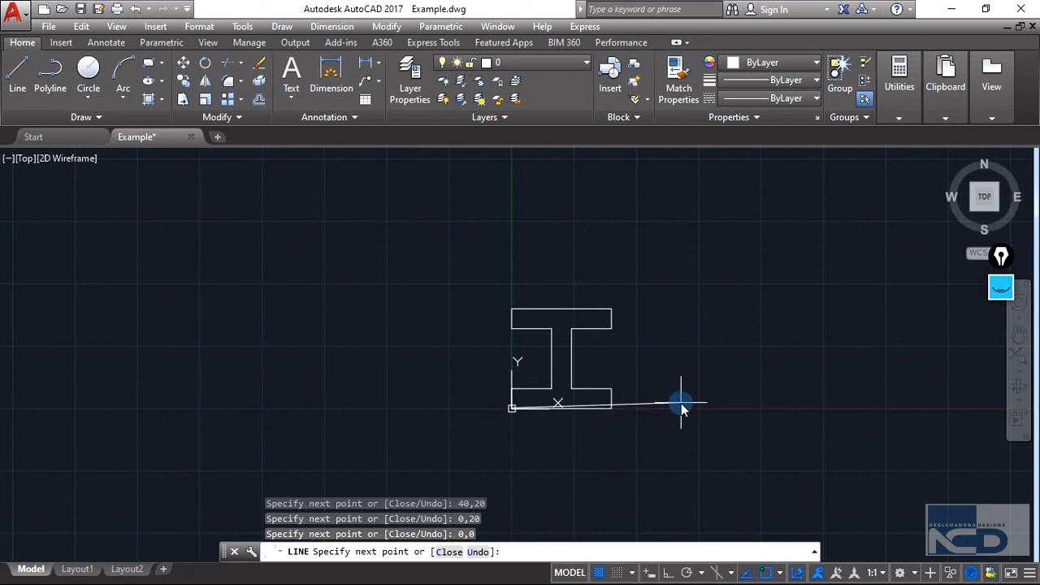
pyautogui.press('Escape')
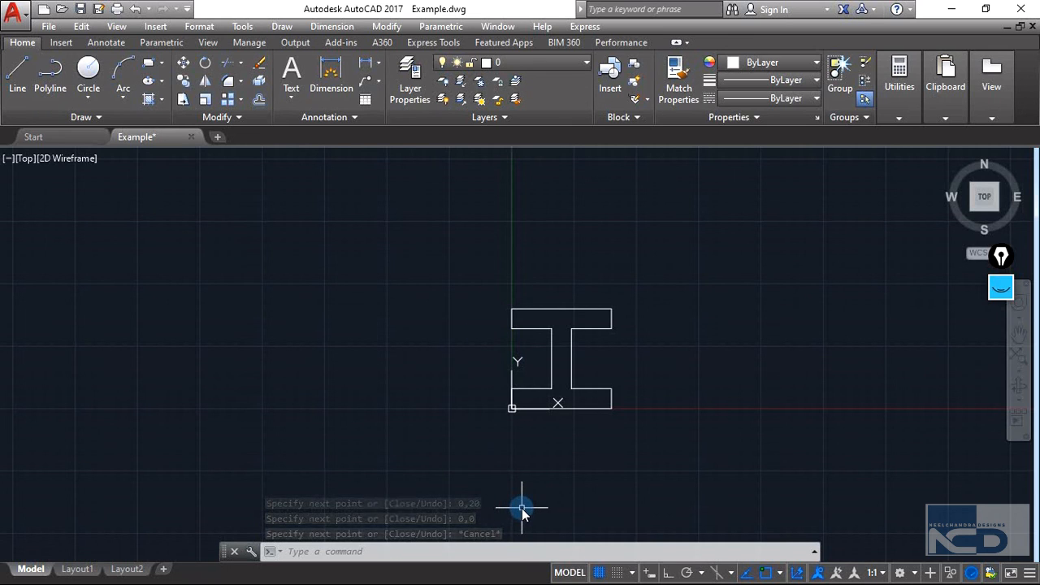
pyautogui.scroll(2, 522, 508)
pyautogui.moveTo(611, 298); pyautogui.dragTo(517, 356, button='middle')
pyautogui.scroll(2, 542, 363)
pyautogui.scroll(-2, 543, 358)
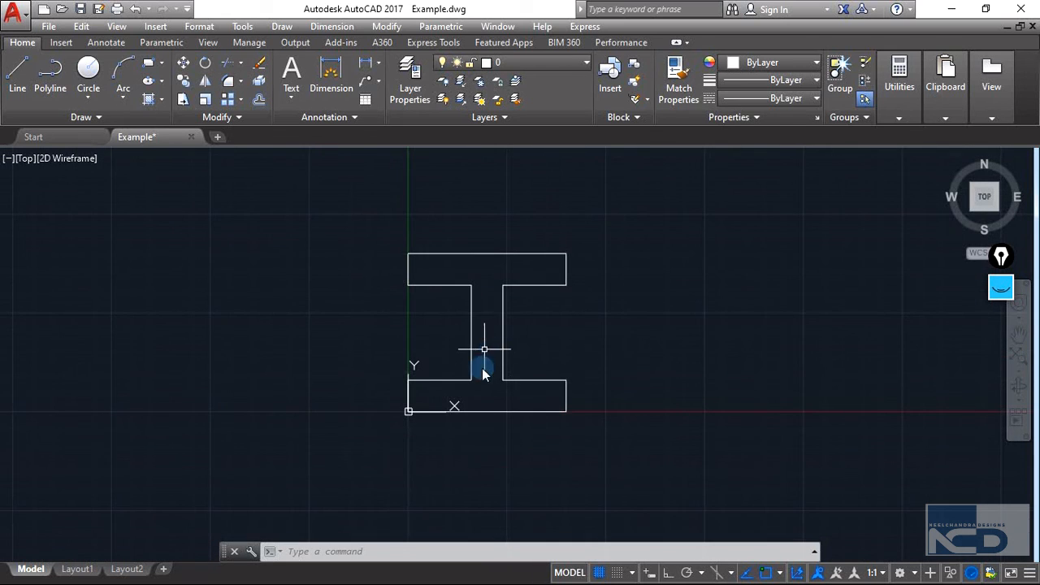